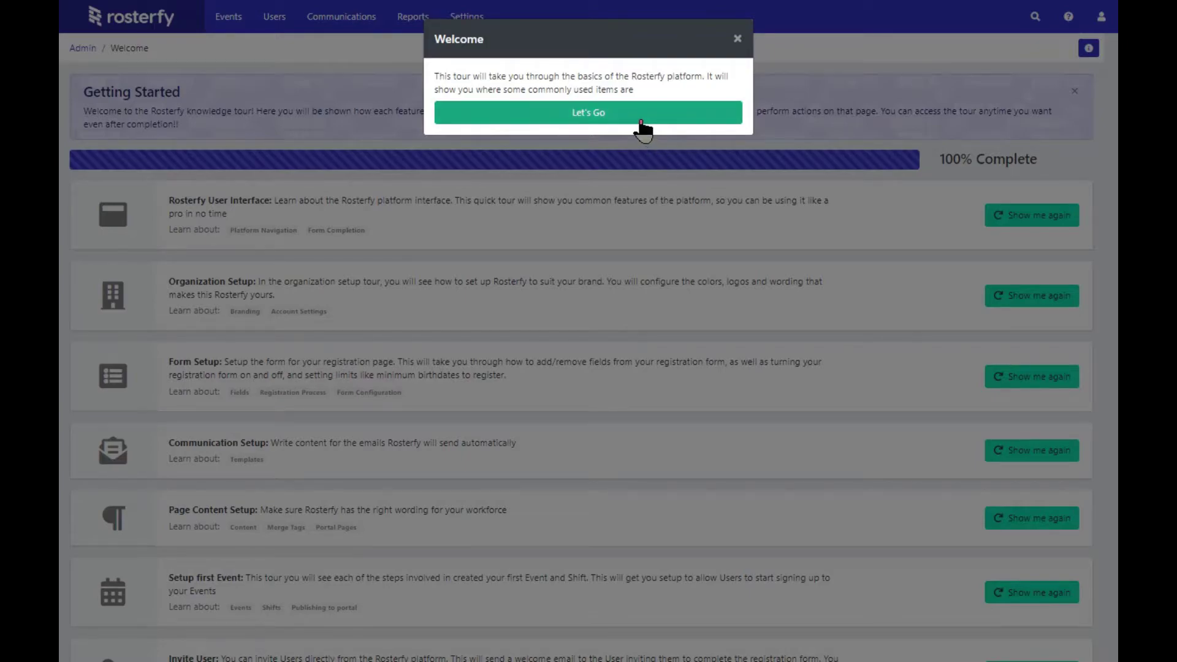
Step: Start the Rosterfy interface tour, advance to the search bar hint, and skip the rest of the tour
left_click(641, 123)
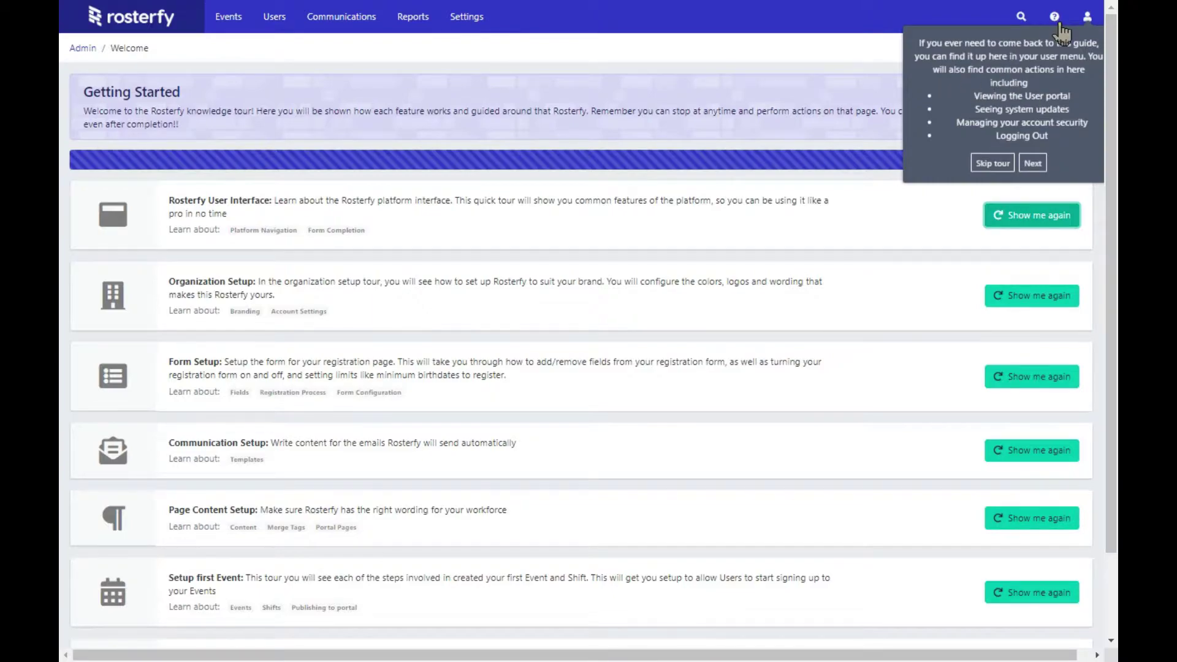
left_click(1033, 163)
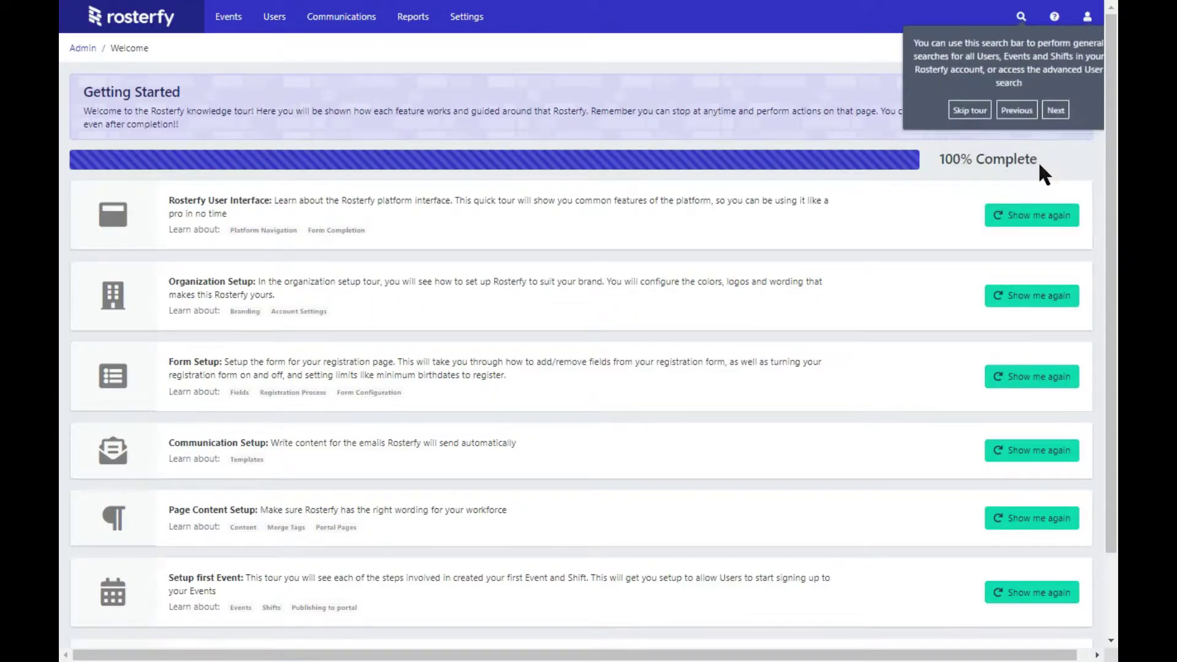
left_click(985, 117)
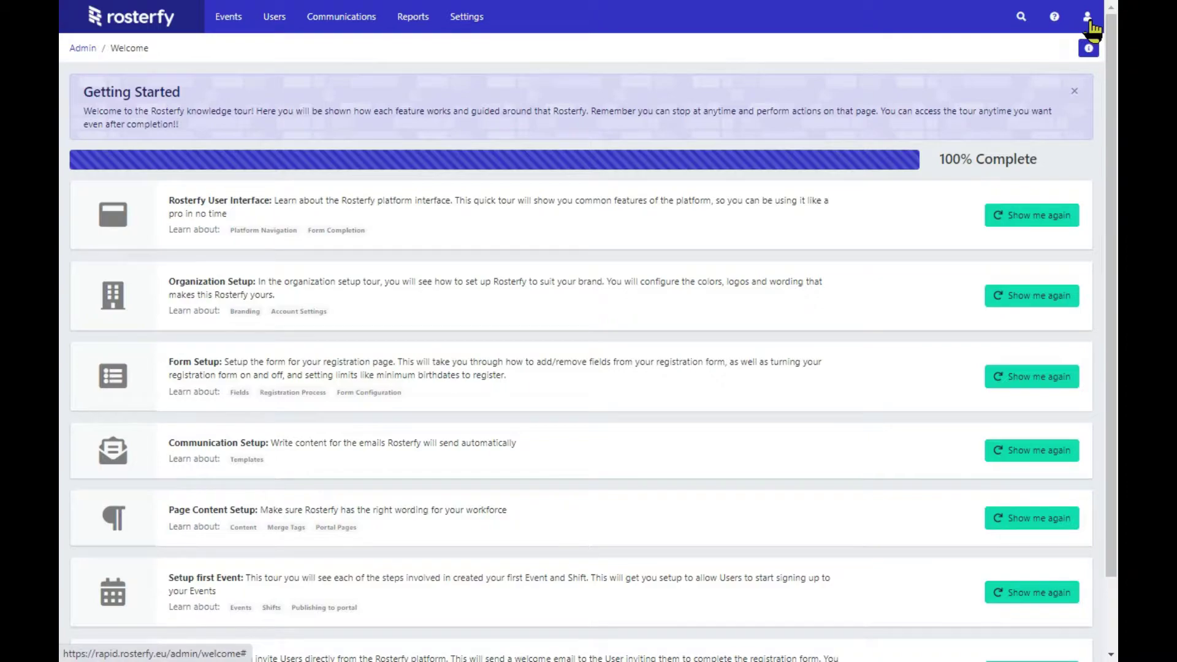
Step: View the account menu options, then search the users by a person's first name
left_click(1090, 22)
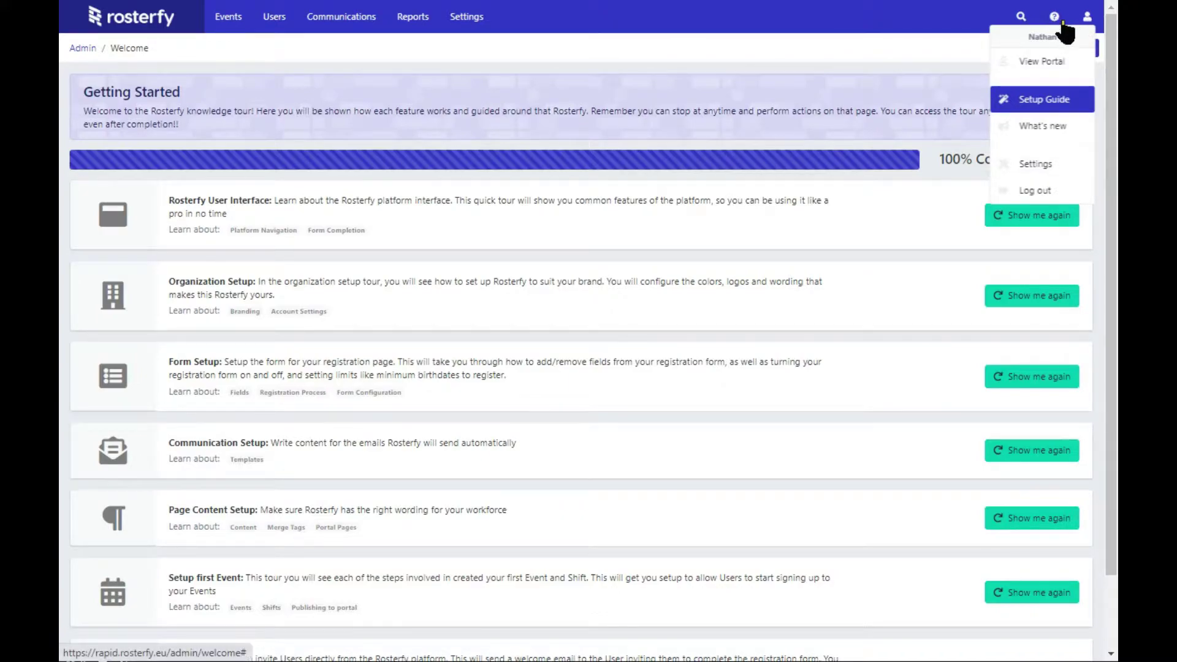
left_click(1086, 19)
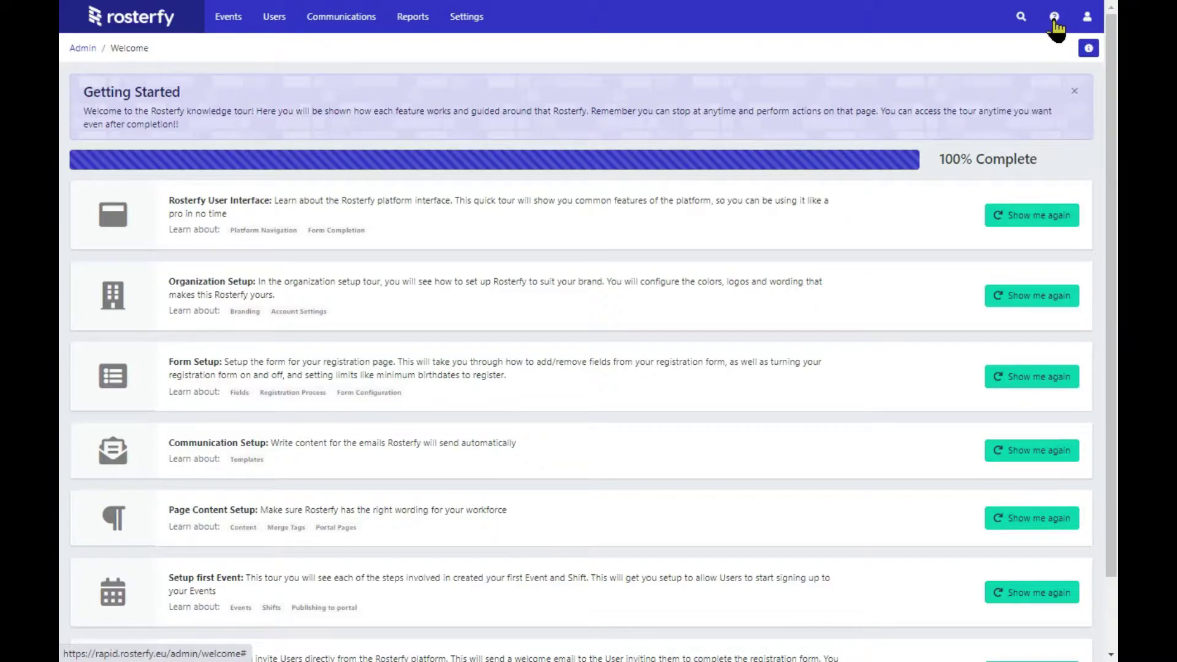
left_click(1021, 18)
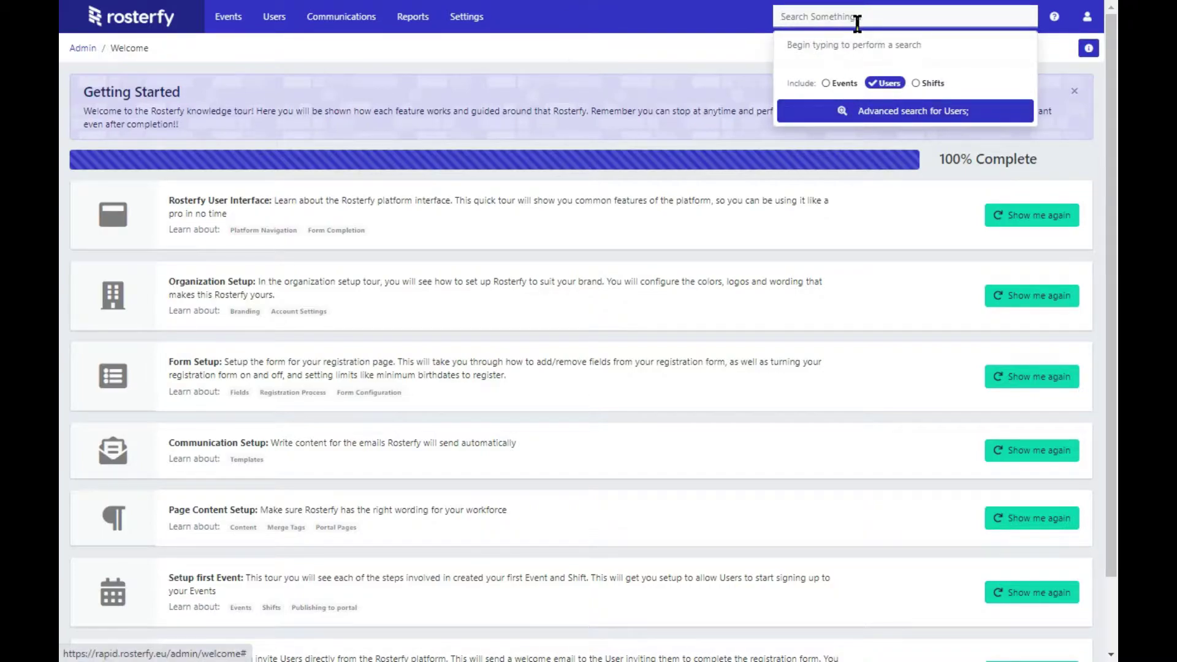
type("nathan")
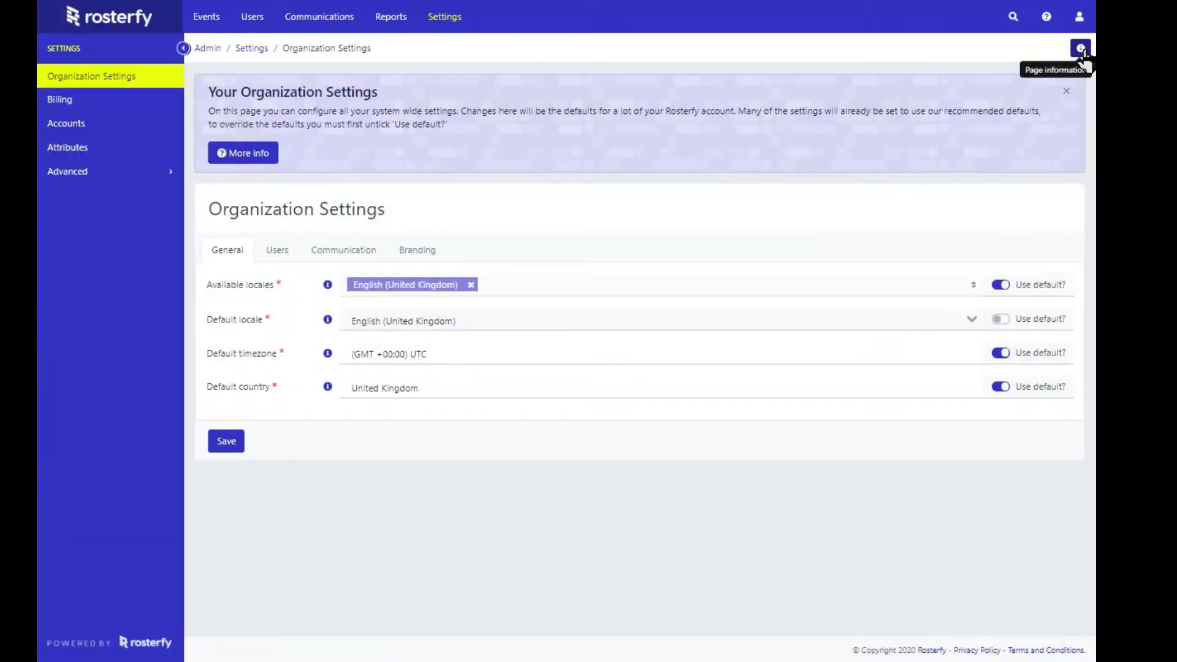
Step: Hide the page information on the organization settings and try switching the default locale's default option on and back off
left_click(1080, 48)
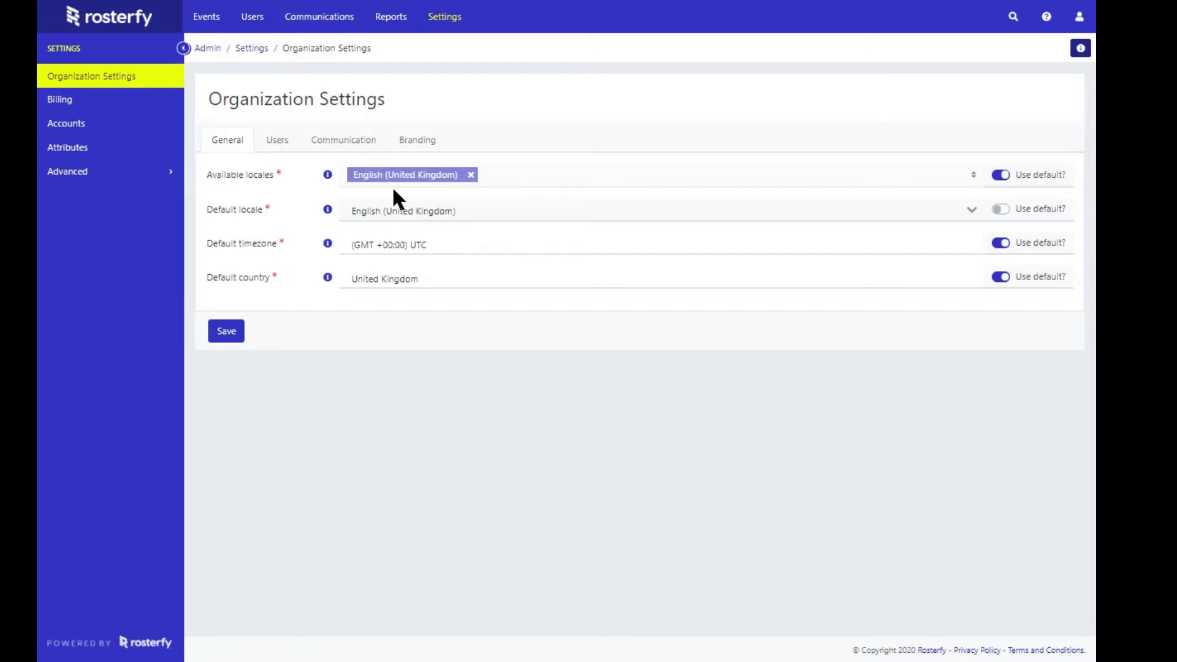
left_click(1001, 210)
left_click(1001, 209)
Step: Review the organization's user, communication and branding settings
left_click(279, 136)
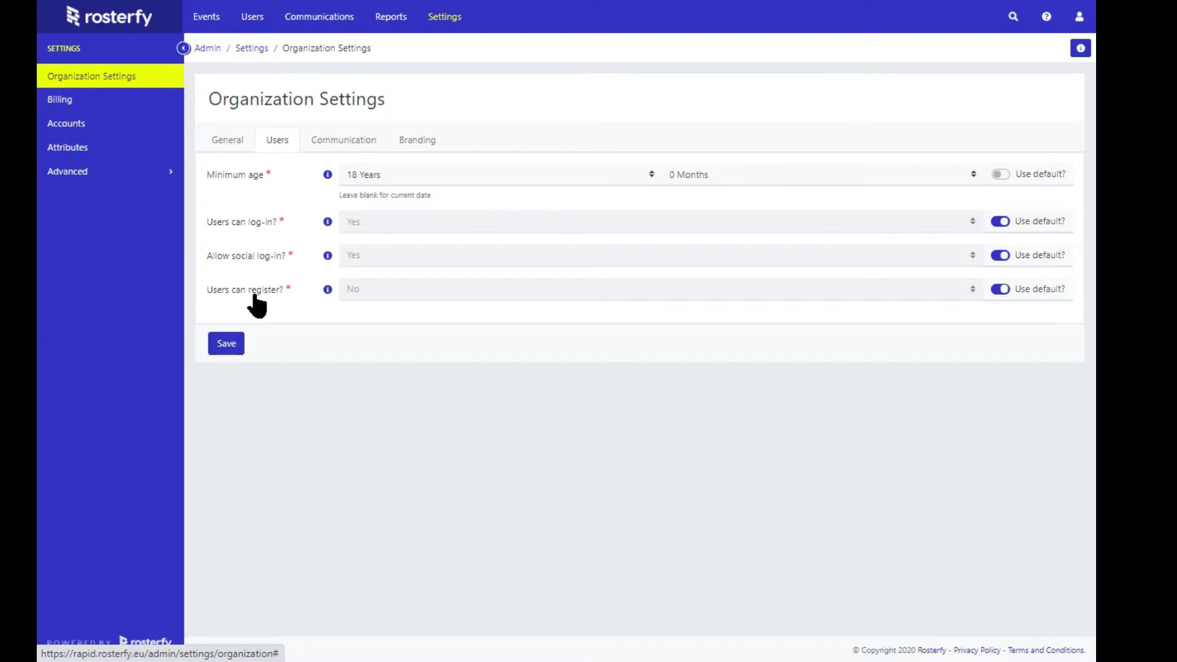
left_click(337, 156)
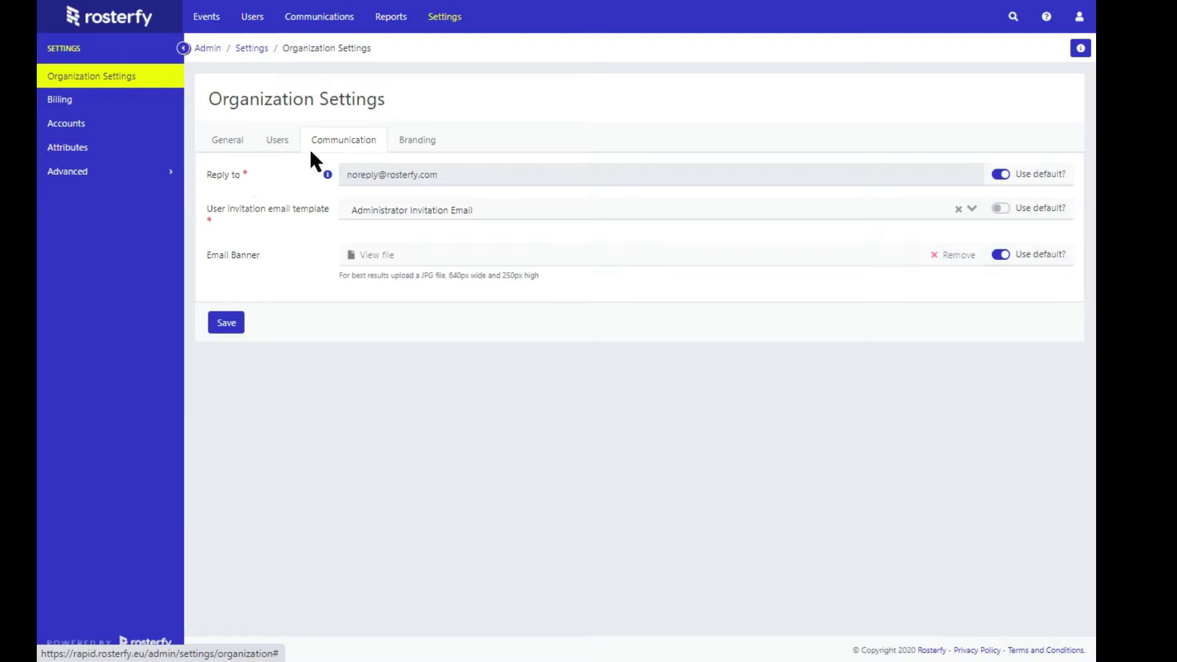
left_click(418, 143)
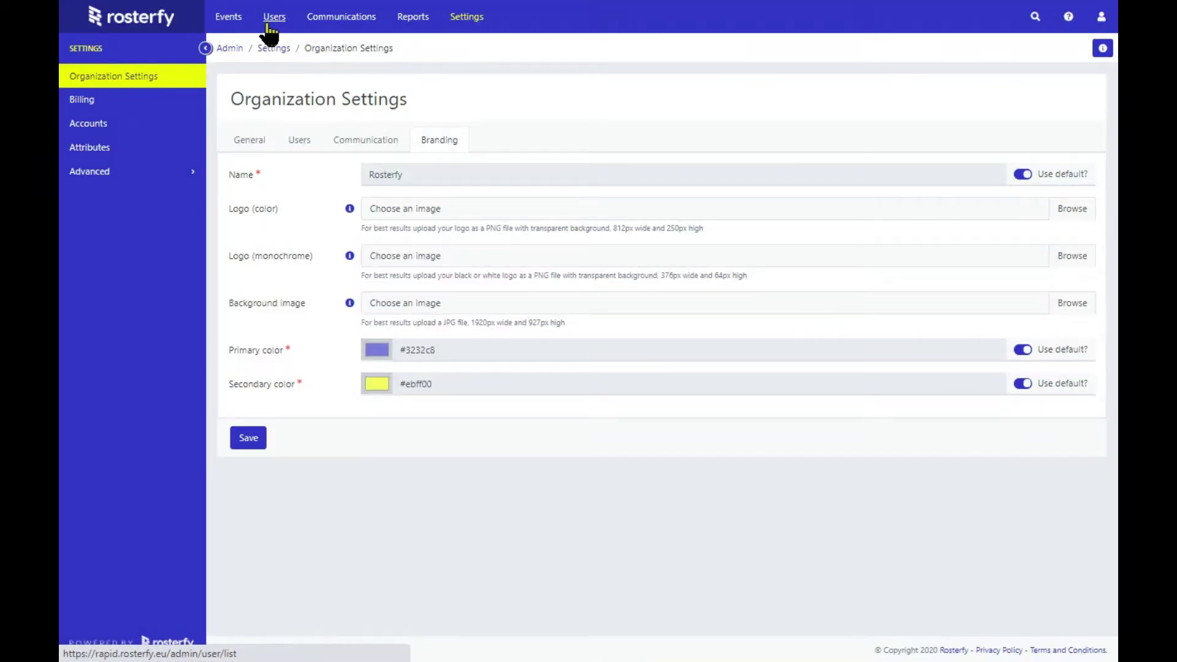
Step: Open the User Registration form for updating from the list of user forms
left_click(270, 26)
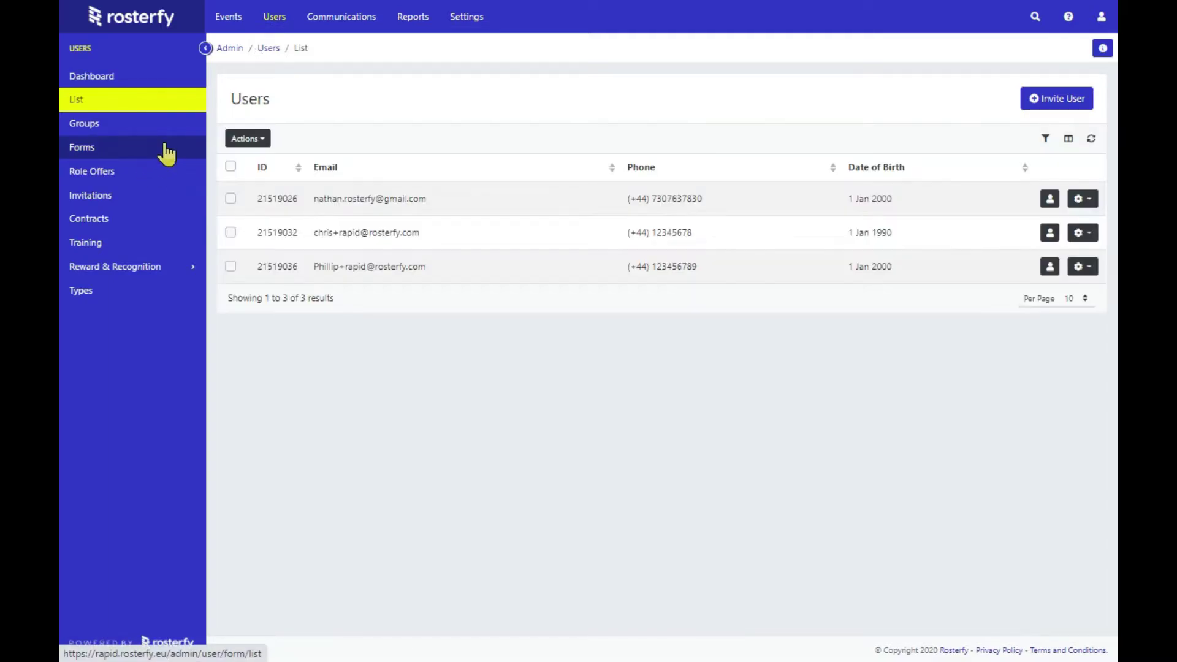
left_click(167, 155)
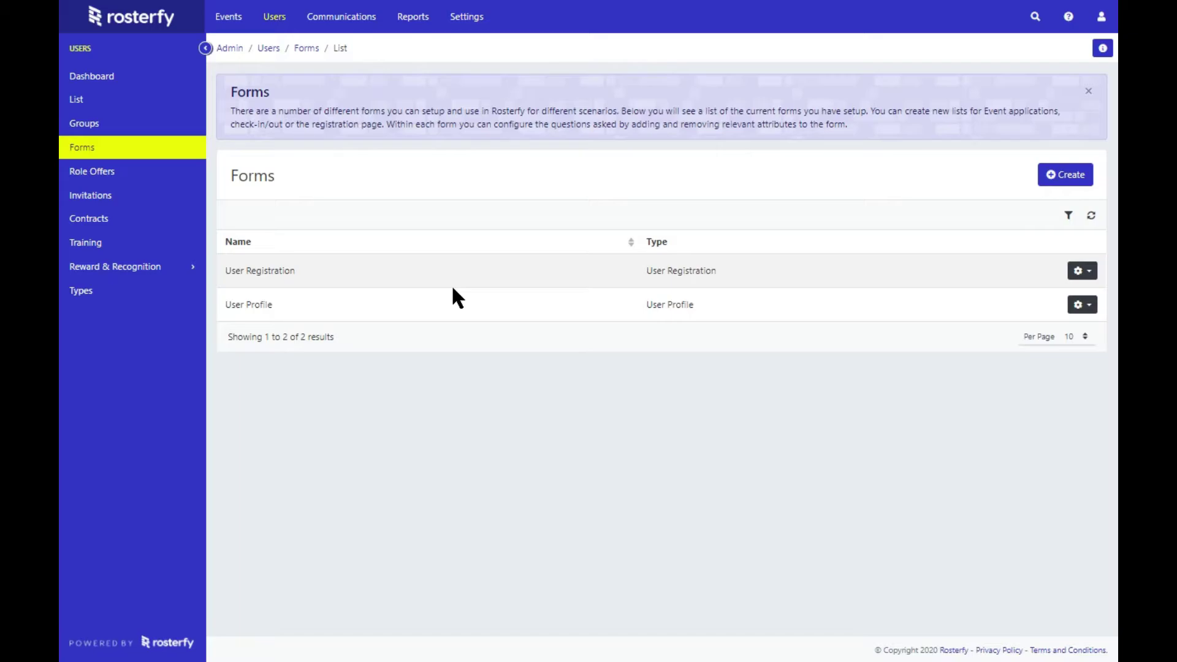
left_click(1075, 281)
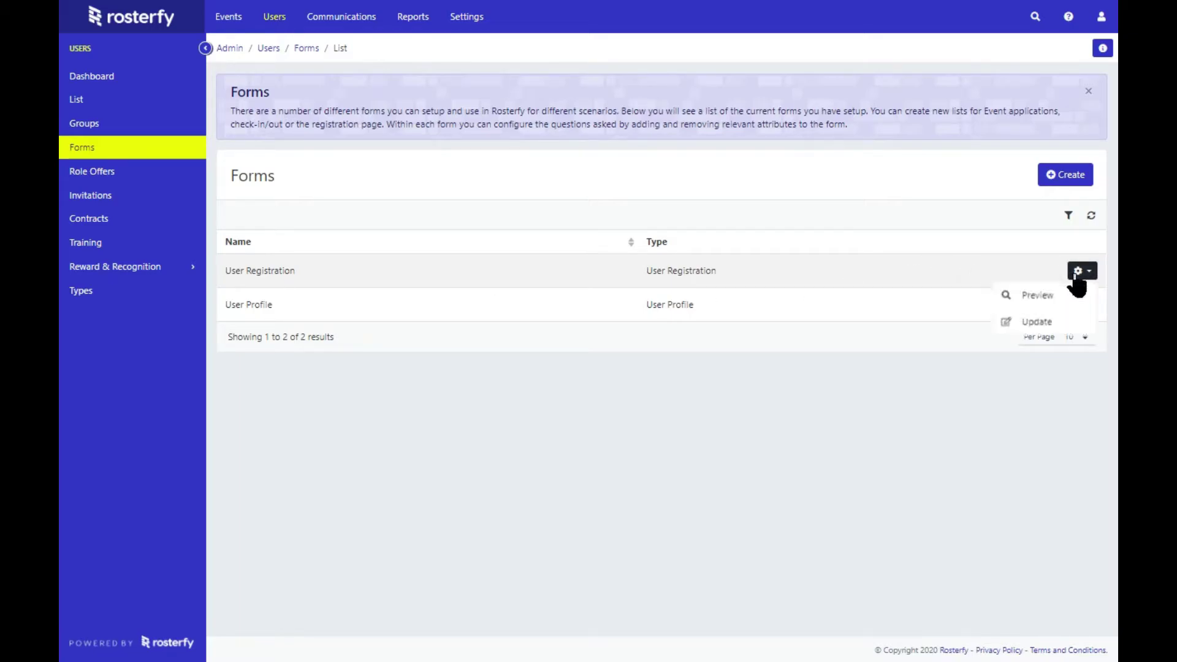
left_click(1049, 322)
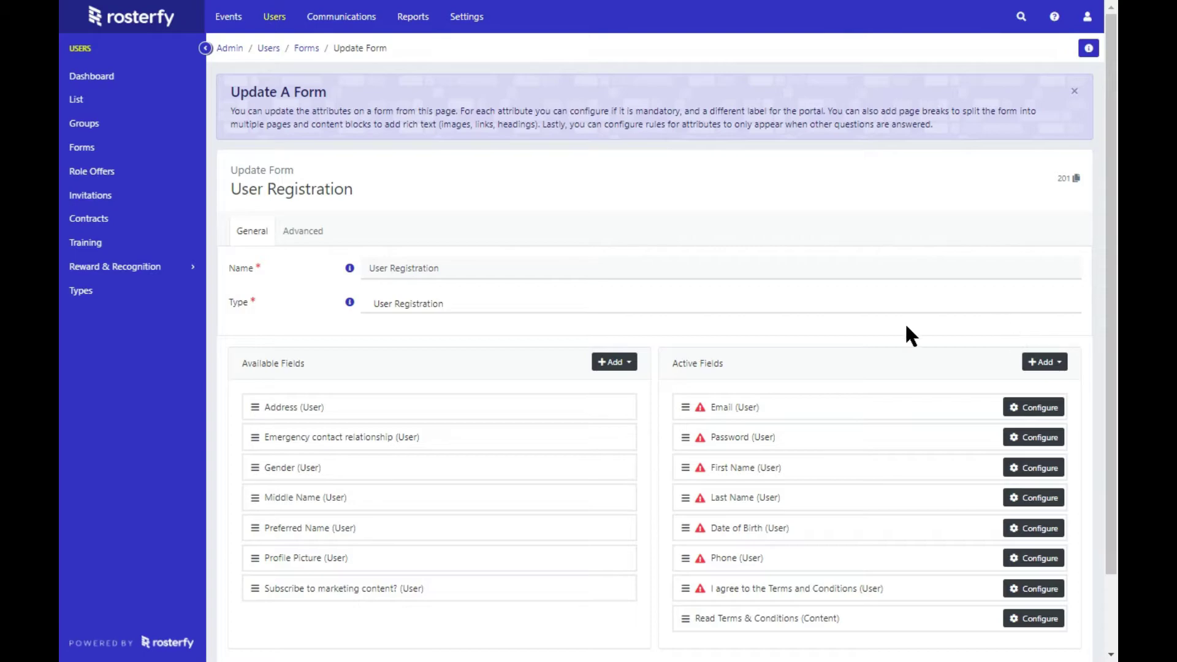
Step: Start a new attribute for the form's available fields and name it "Emergency contact name"
scroll(306, 378, "down", 2)
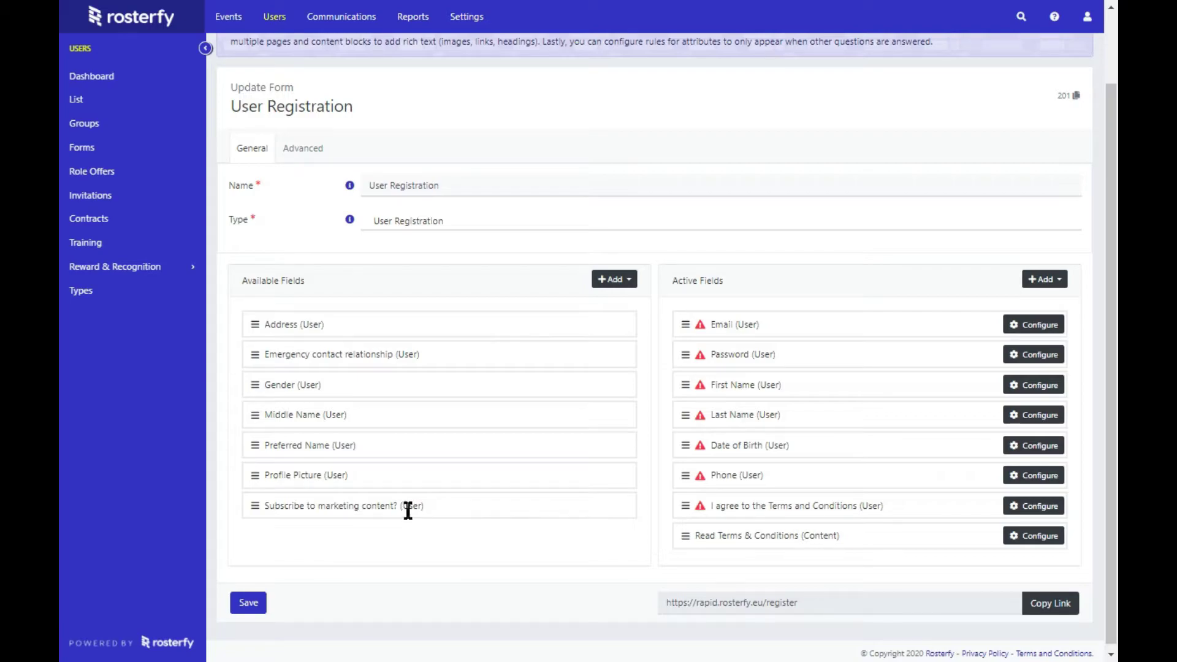
left_click(632, 281)
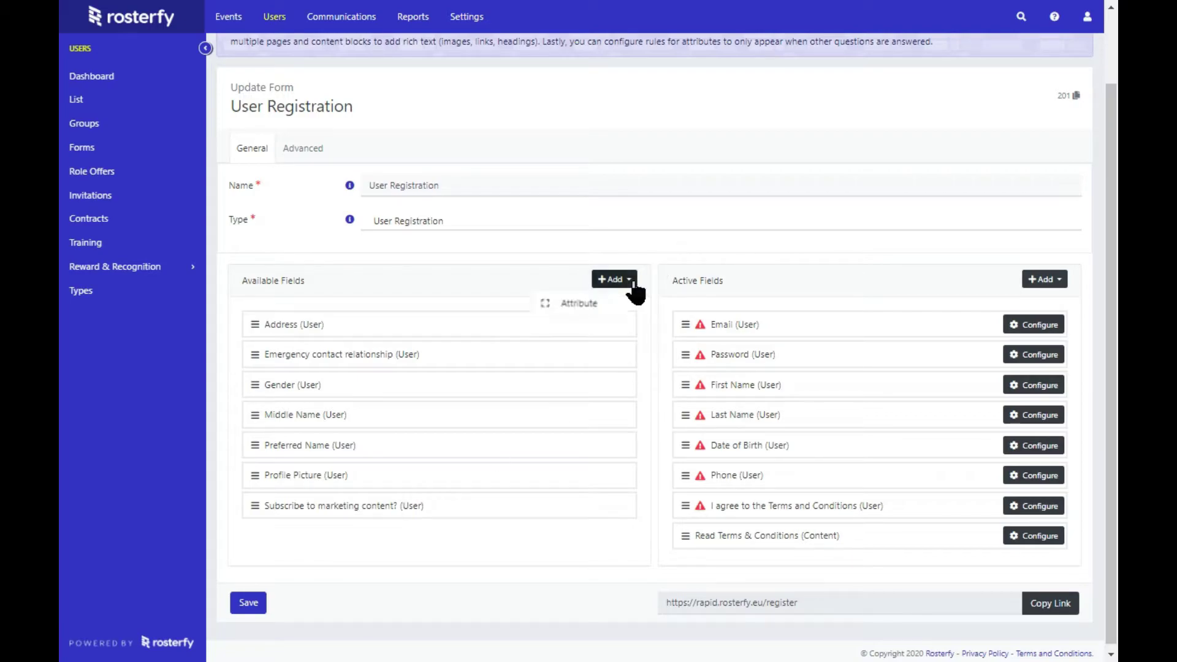
left_click(594, 304)
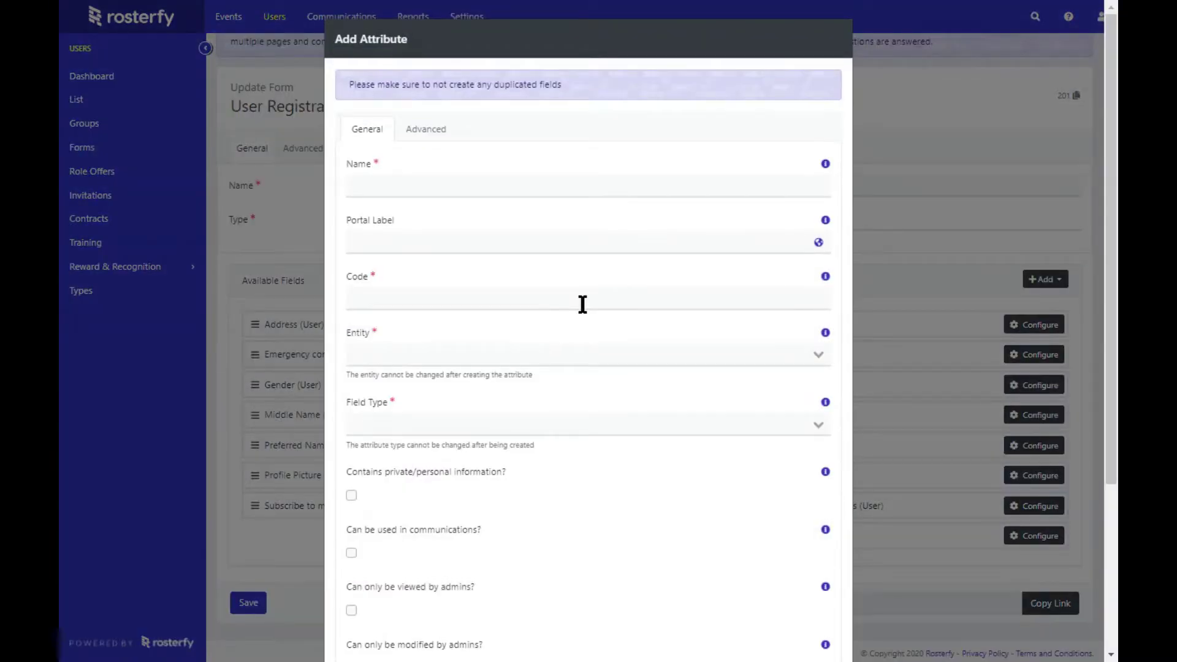
left_click(528, 187)
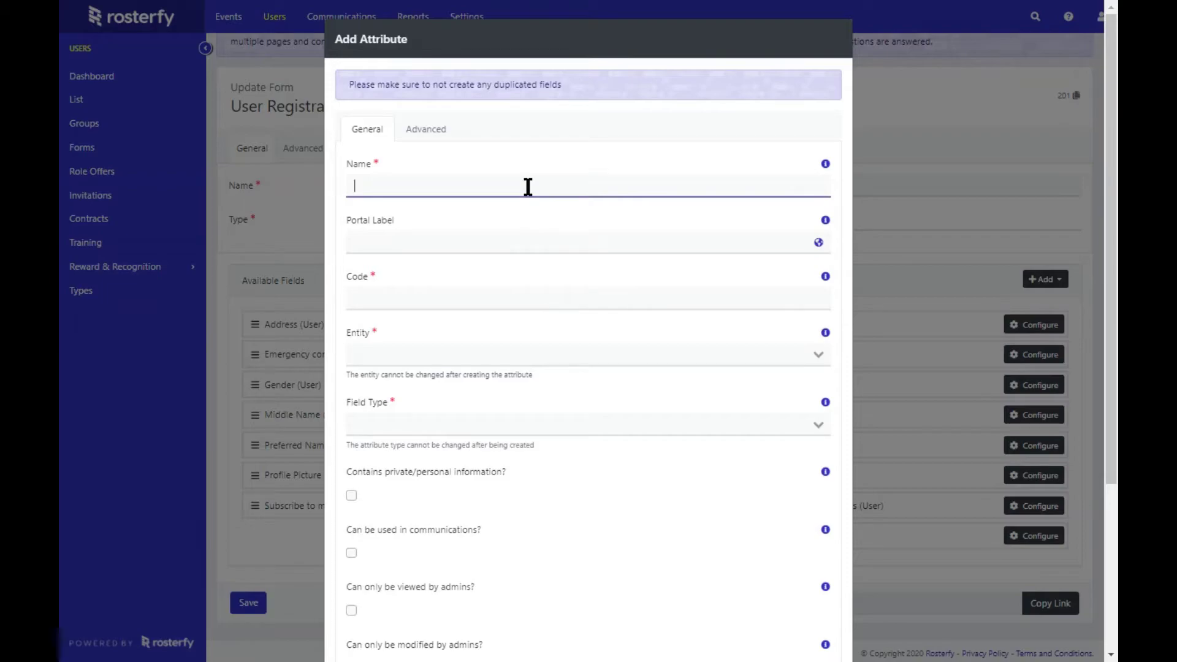
type("Emergency")
type("co")
key("BackSpace")
key("BackSpace")
type("contact name")
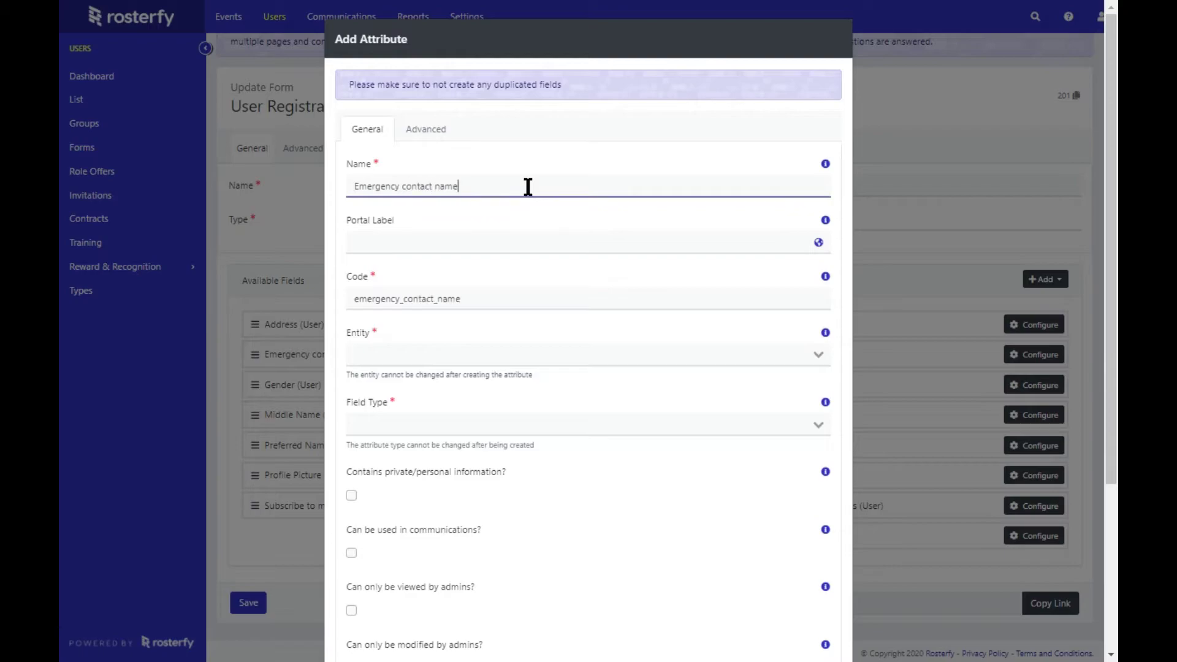
Step: Copy the attribute's name "Emergency contact name" into its portal label
left_click(471, 241)
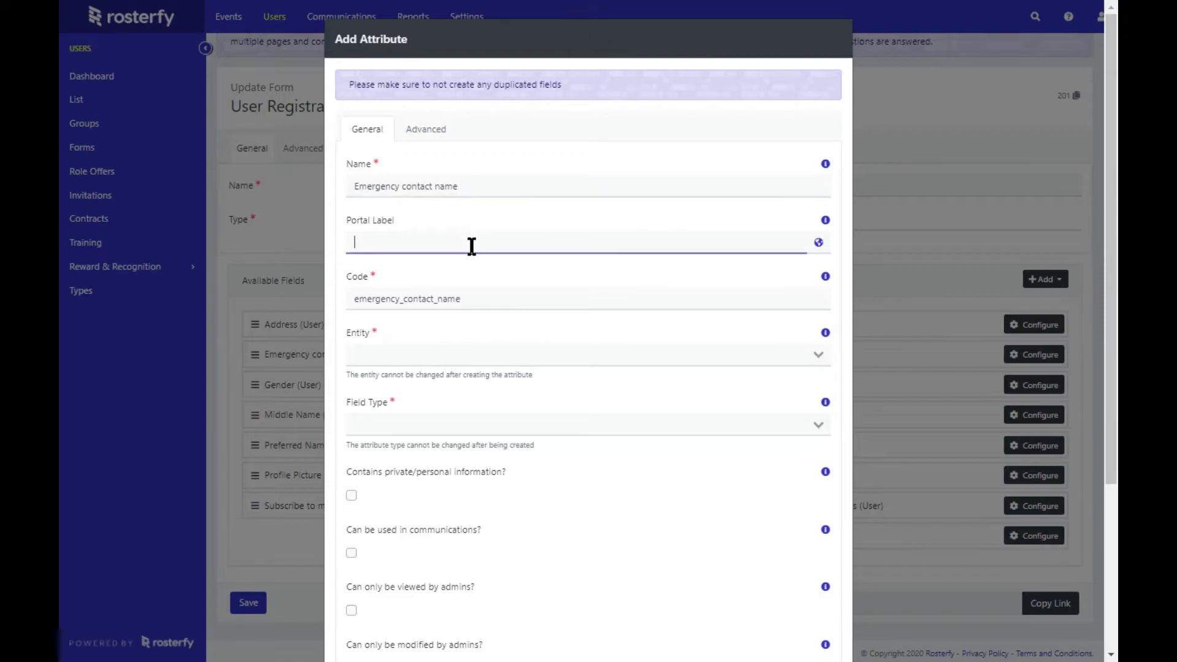
left_click_drag(459, 186, 351, 184)
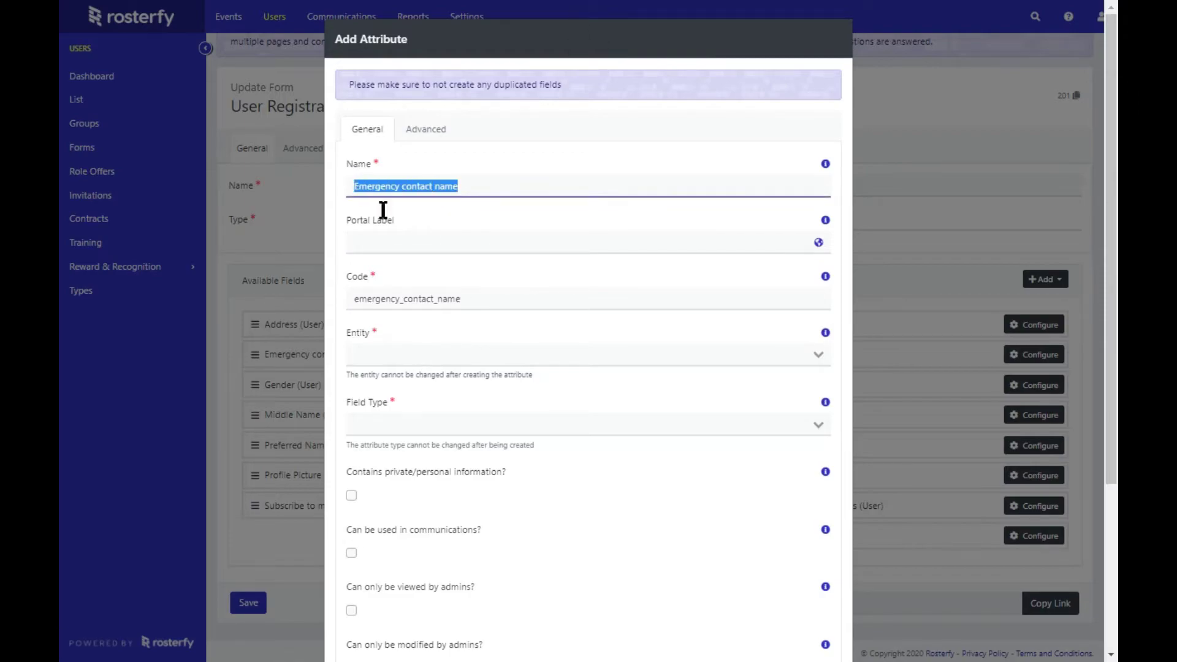
key("ctrl+c")
left_click(391, 243)
key("ctrl+v")
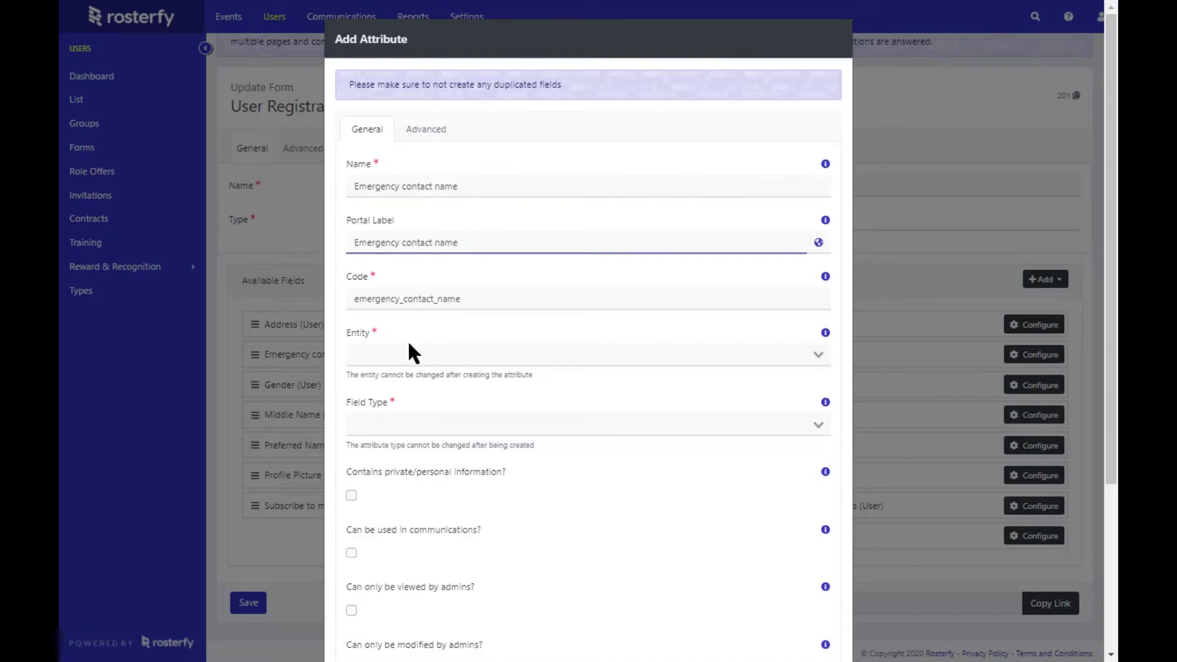
Step: Set the new attribute's entity to Volunteer and its field type to Text (Single line)
left_click(422, 355)
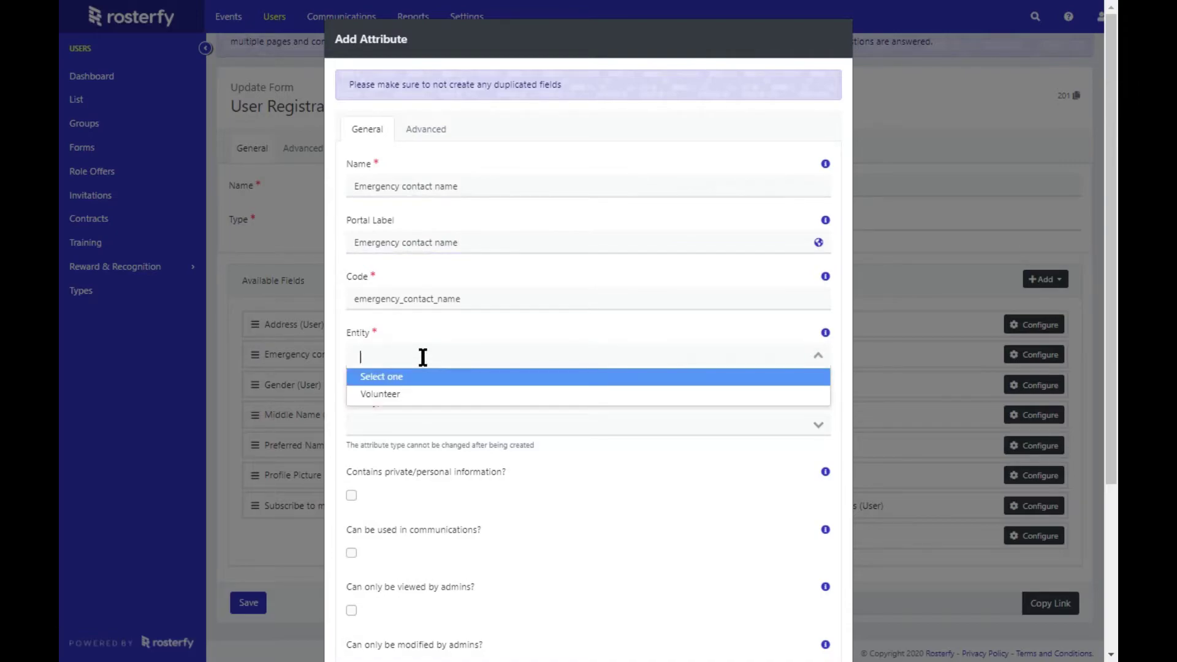
left_click(429, 394)
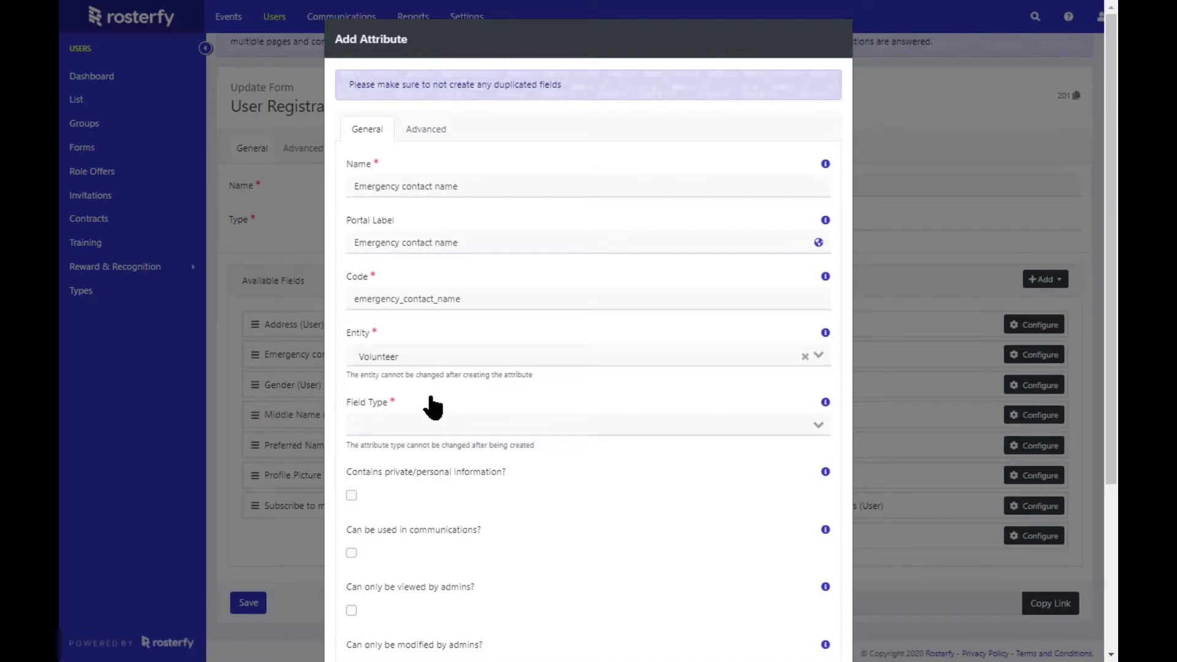
scroll(428, 405, "down", 1)
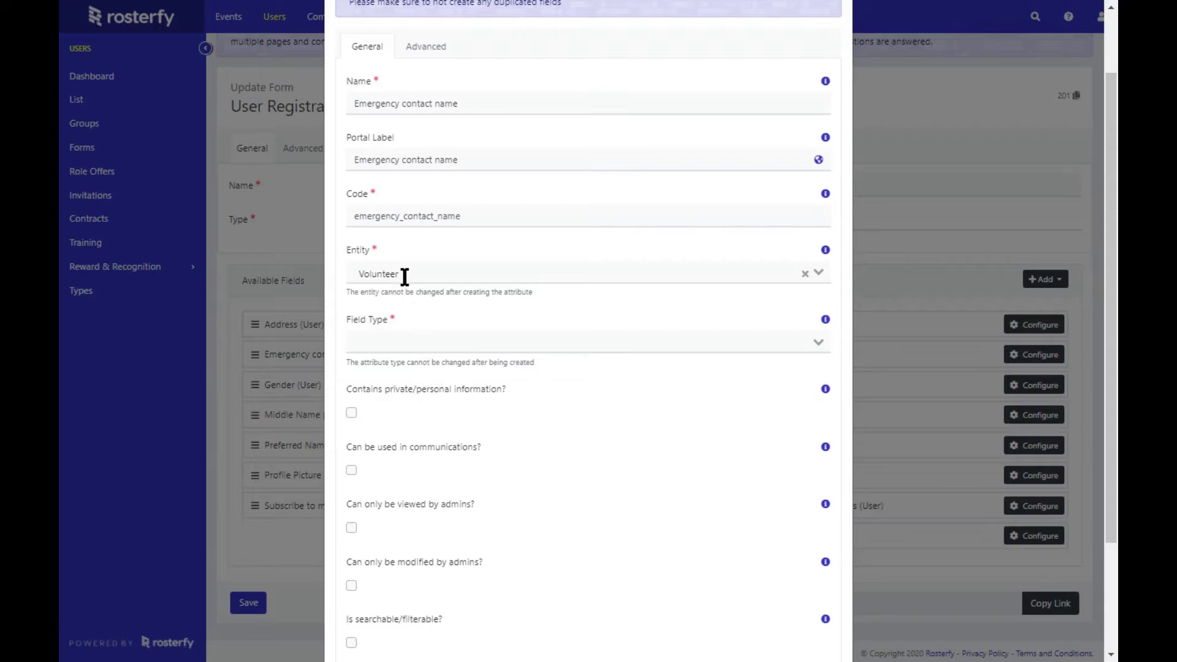
left_click(390, 343)
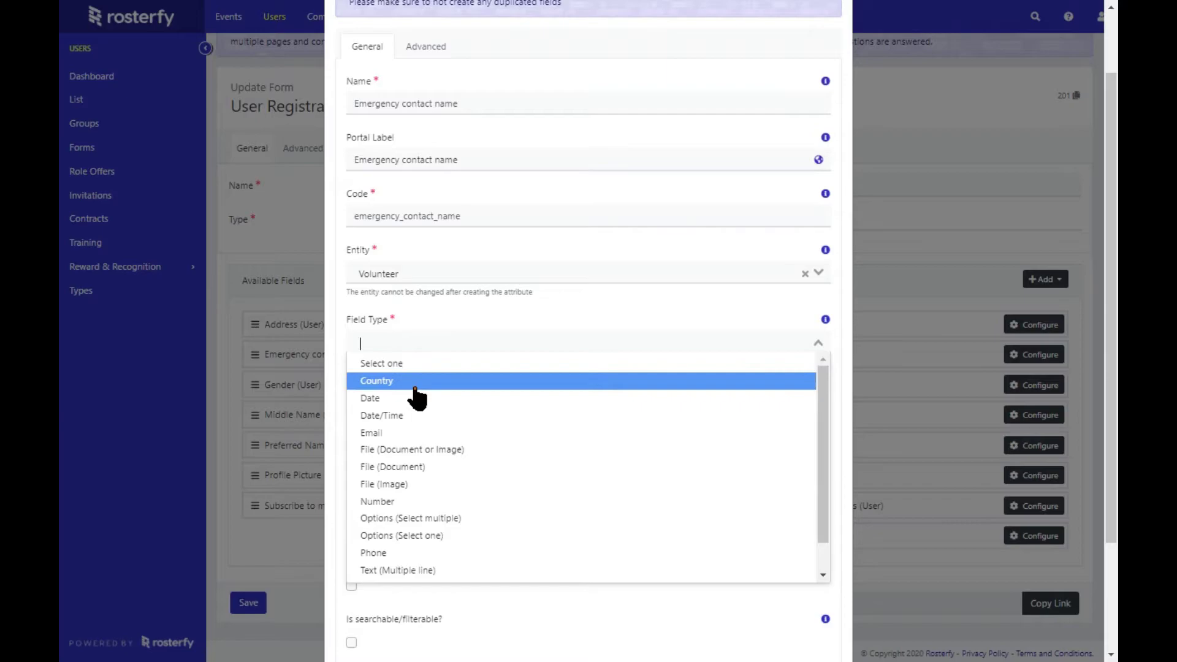
scroll(411, 409, "down", 1)
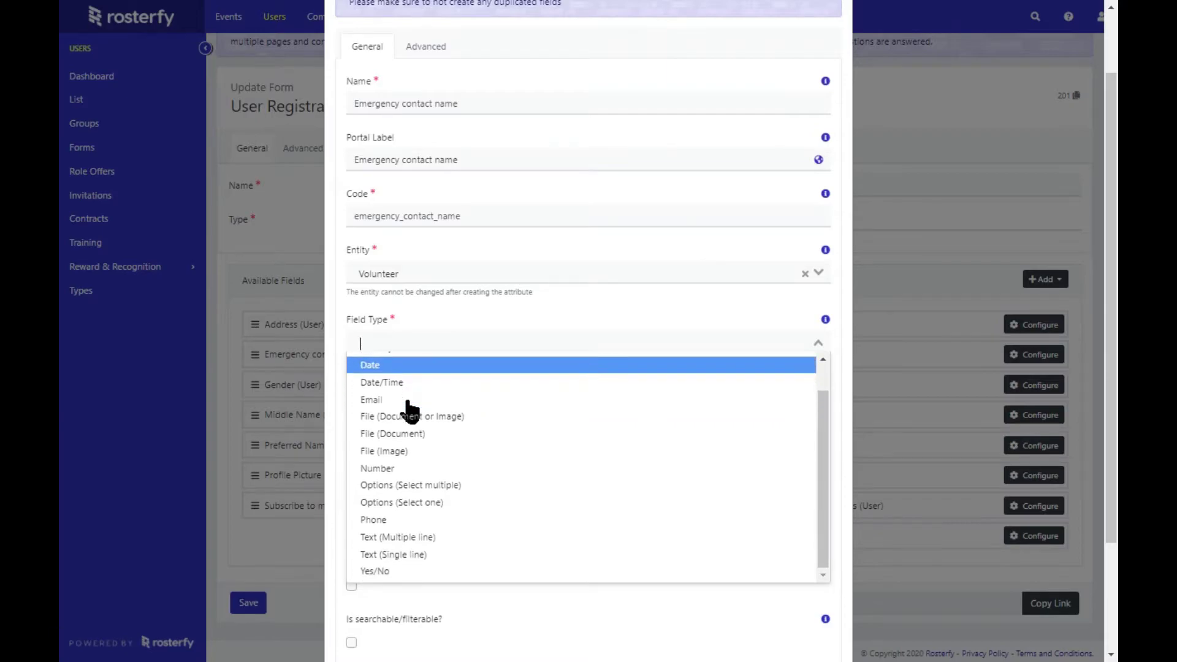
left_click(426, 554)
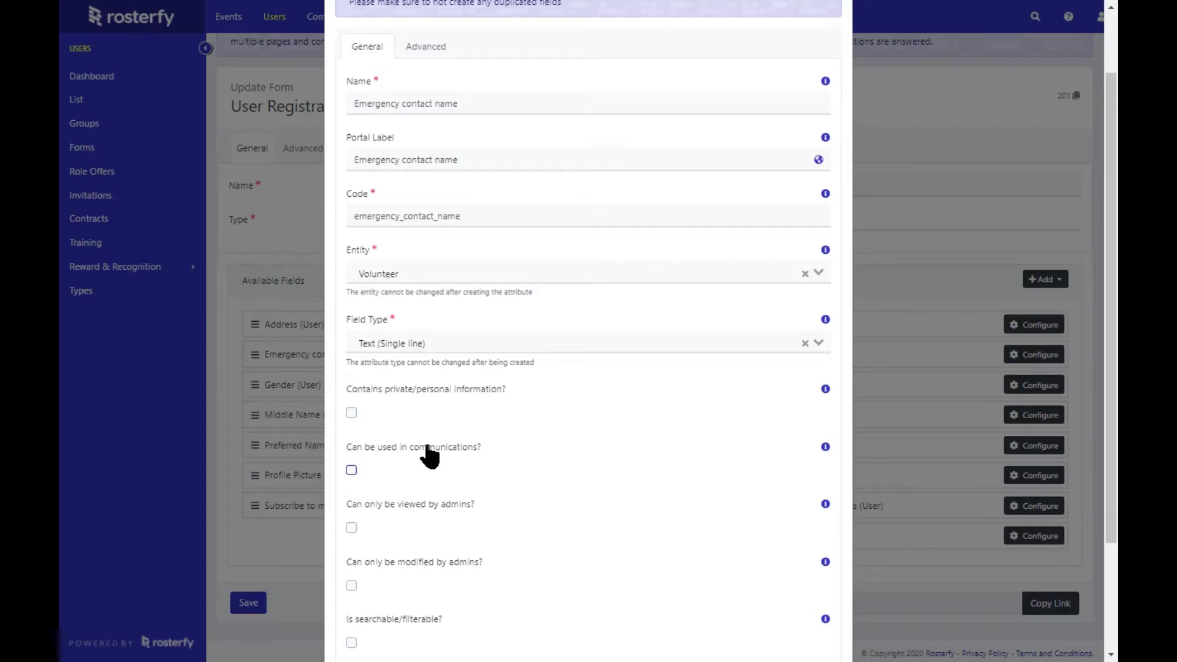
Step: Allow the attribute to be used in communications, make it searchable/filterable, and save it
left_click(352, 470)
scroll(387, 457, "down", 2)
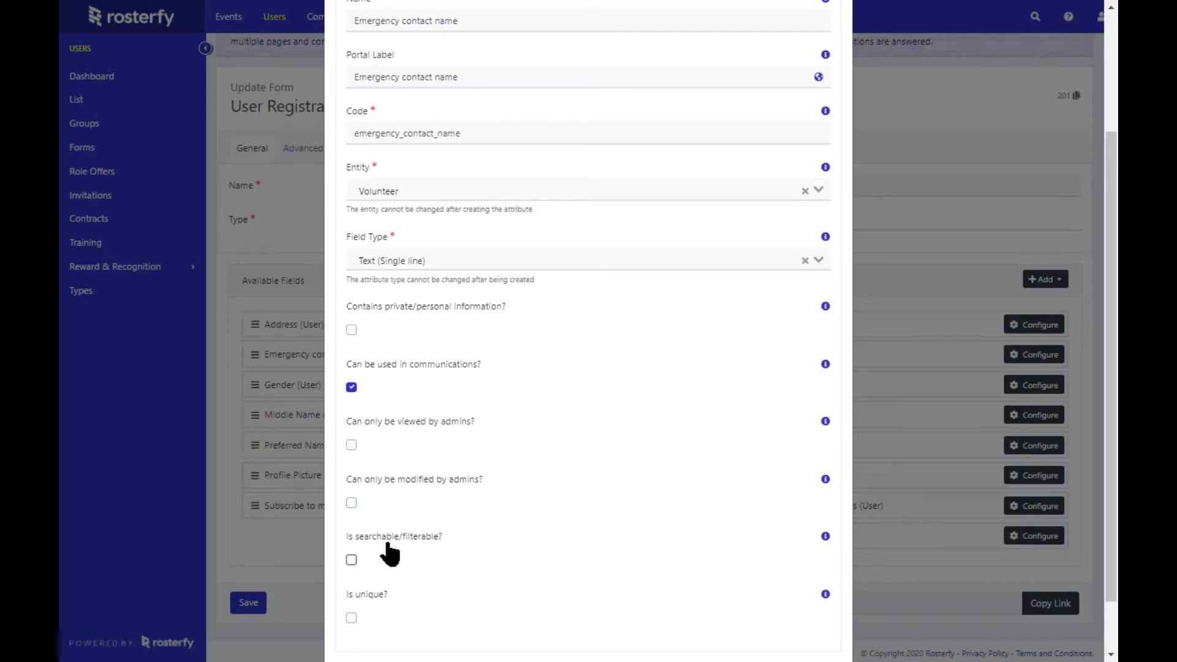
left_click(349, 560)
mouse_move(828, 604)
scroll(698, 573, "down", 1)
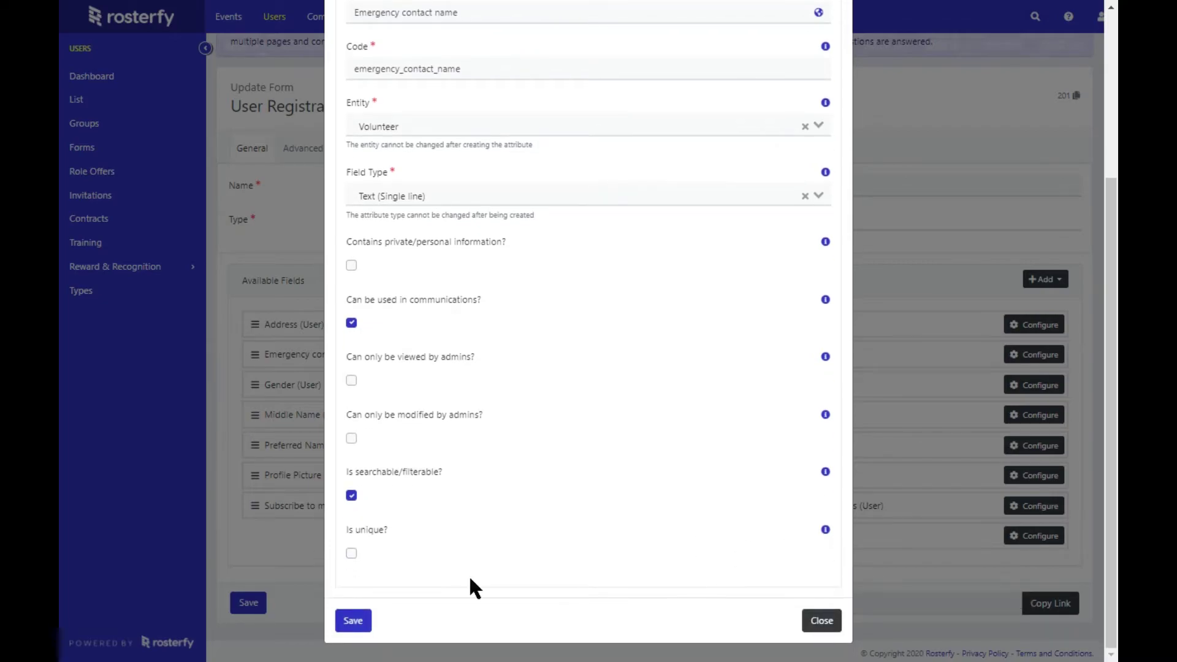
left_click(361, 630)
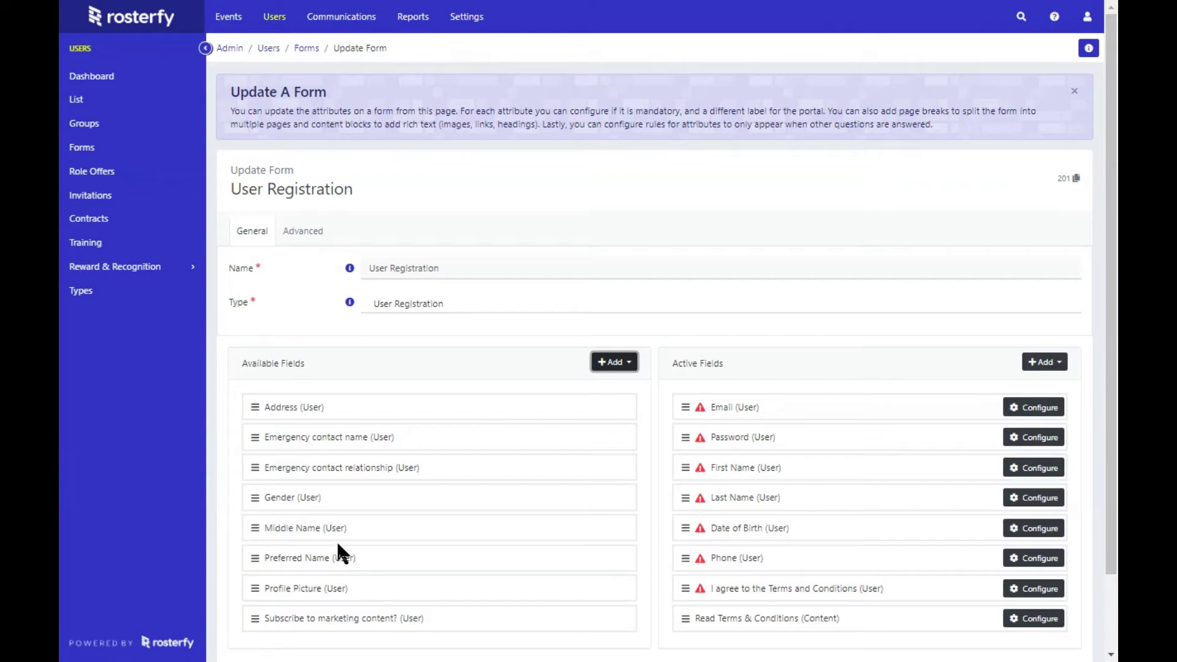
Step: Move the Gender field into the form's active fields, between Phone and the Terms and Conditions agreement
scroll(331, 530, "down", 2)
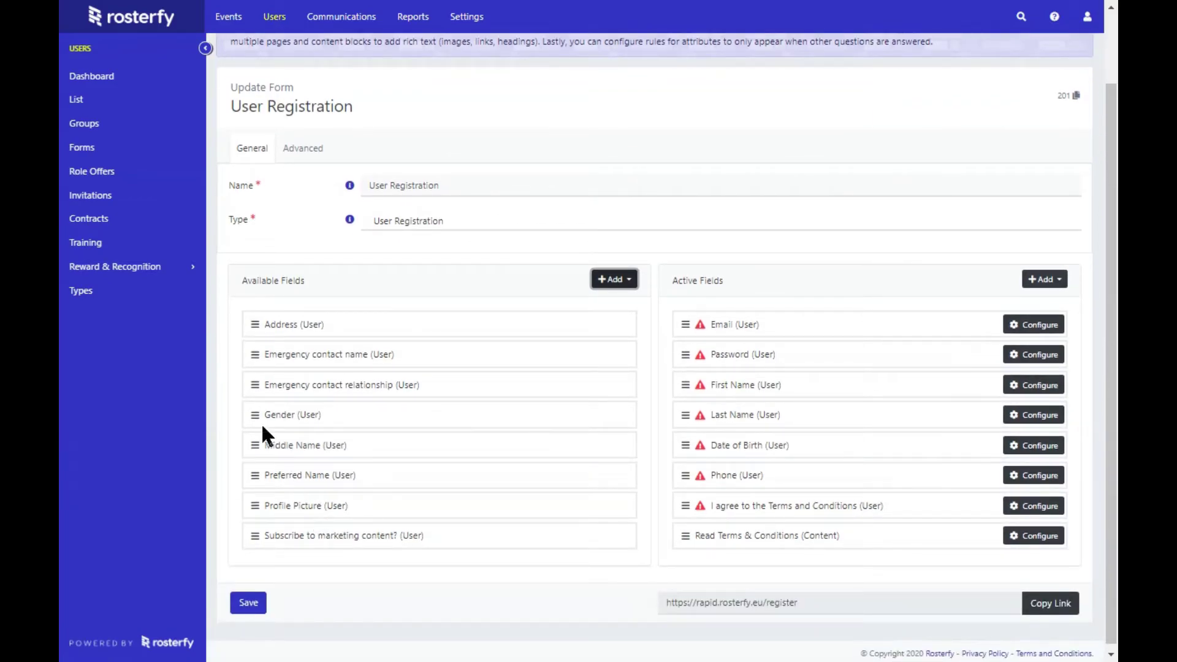
left_click_drag(258, 420, 715, 520)
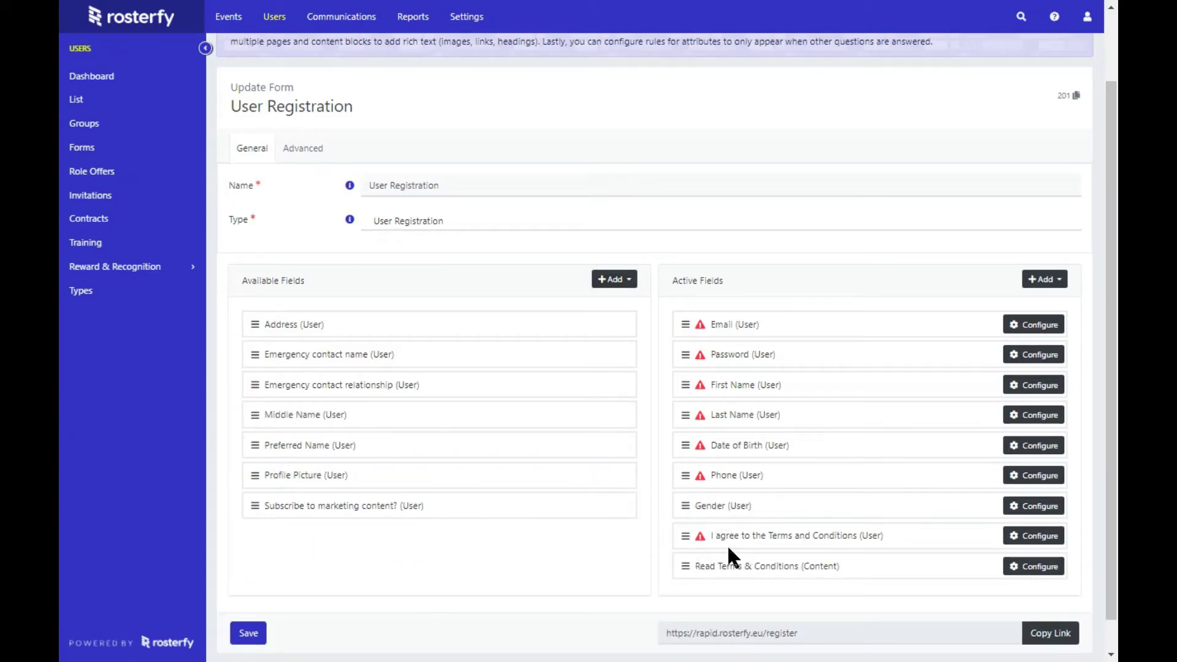
Step: Make the active Gender field mandatory and save the User Registration form
left_click(1016, 510)
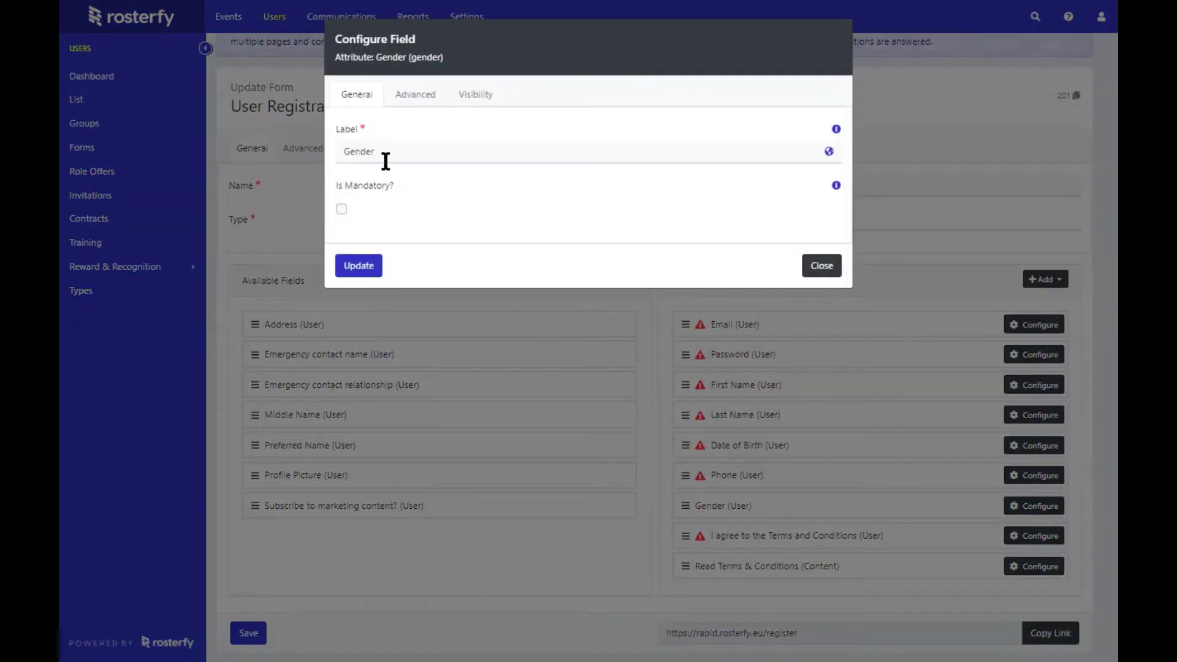
left_click(341, 210)
left_click(357, 277)
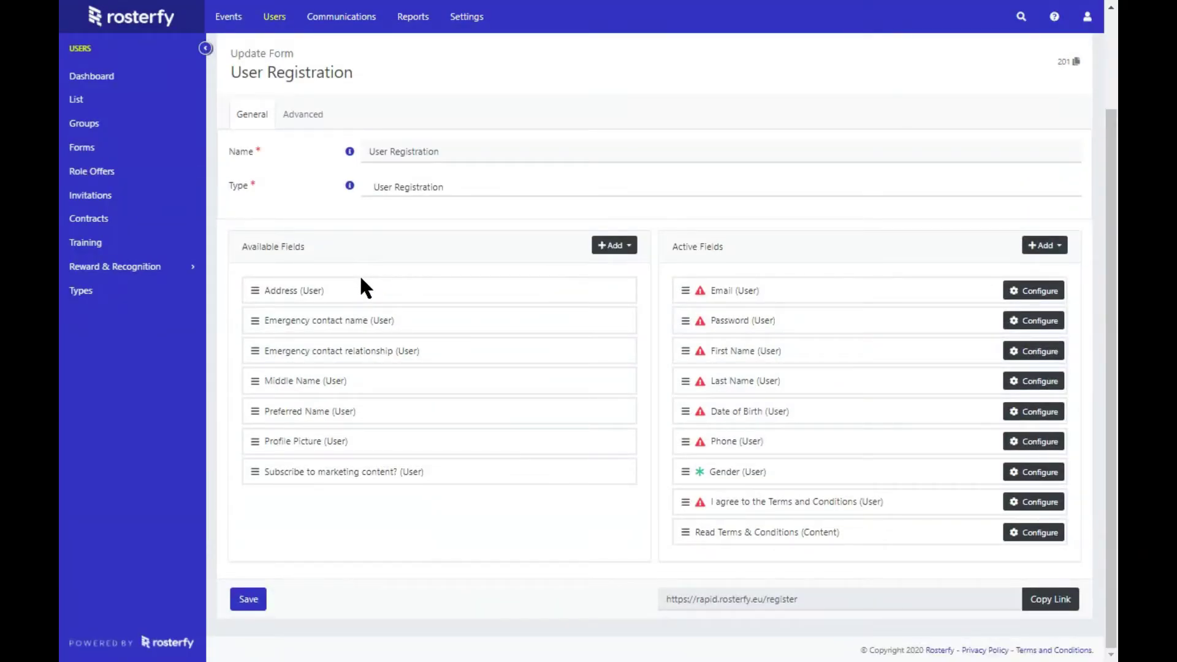
left_click(248, 601)
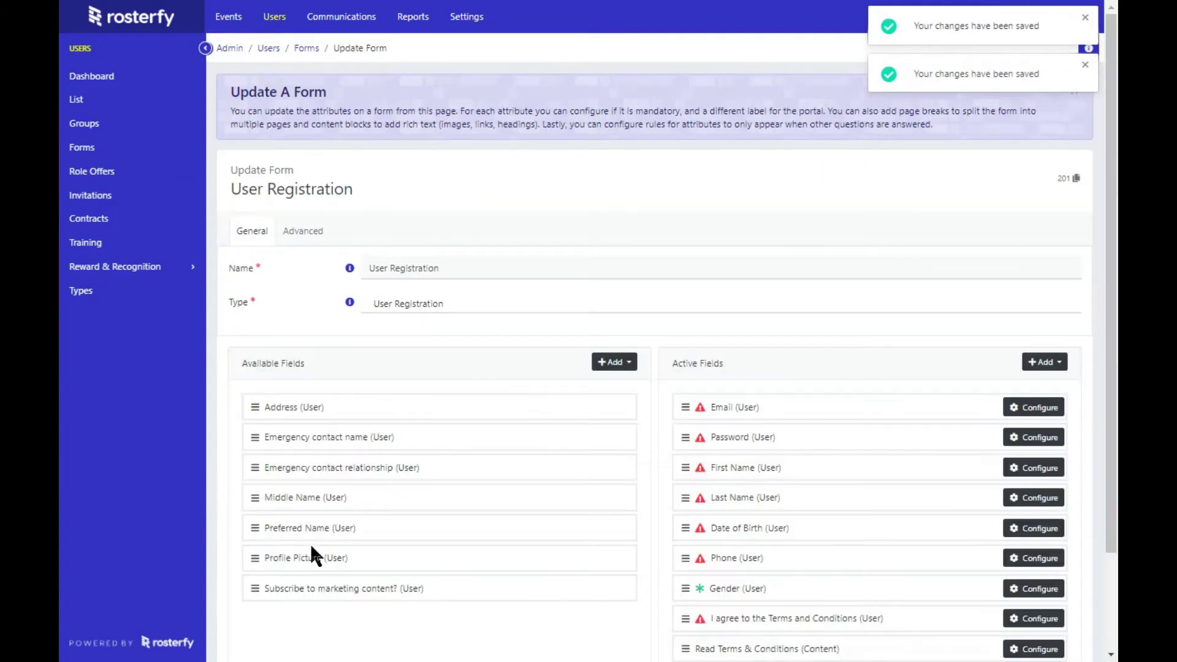
Step: Move Emergency contact relationship and Emergency contact name into the active fields, in that order, directly below Gender
scroll(314, 536, "down", 2)
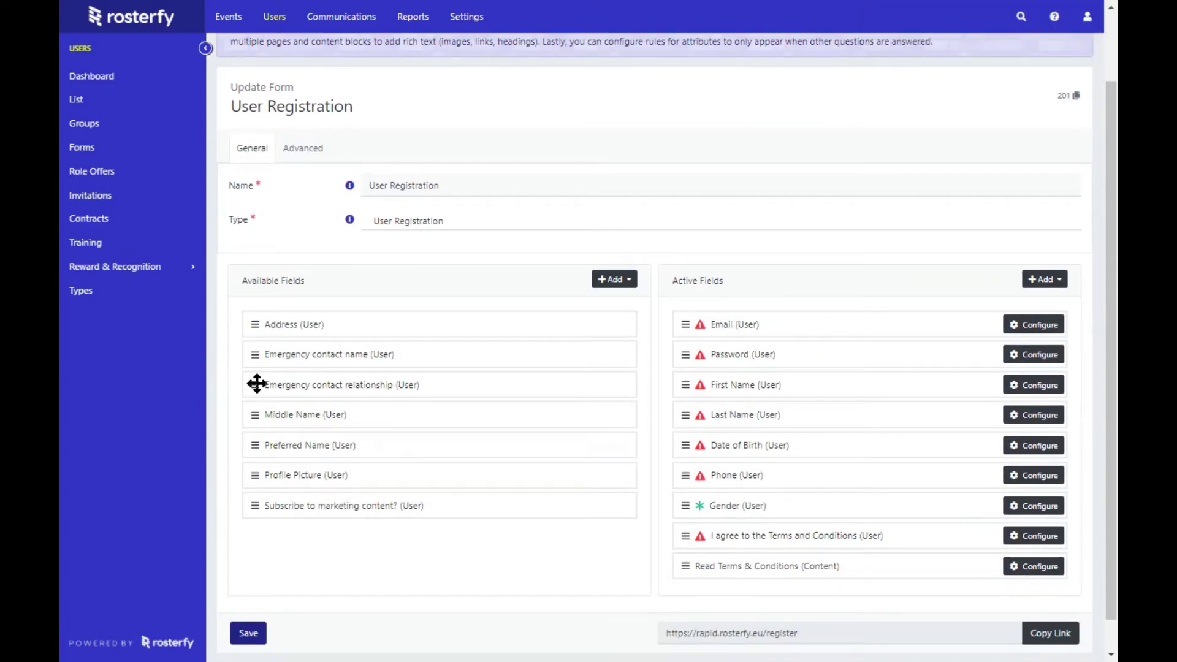
left_click_drag(255, 384, 558, 484)
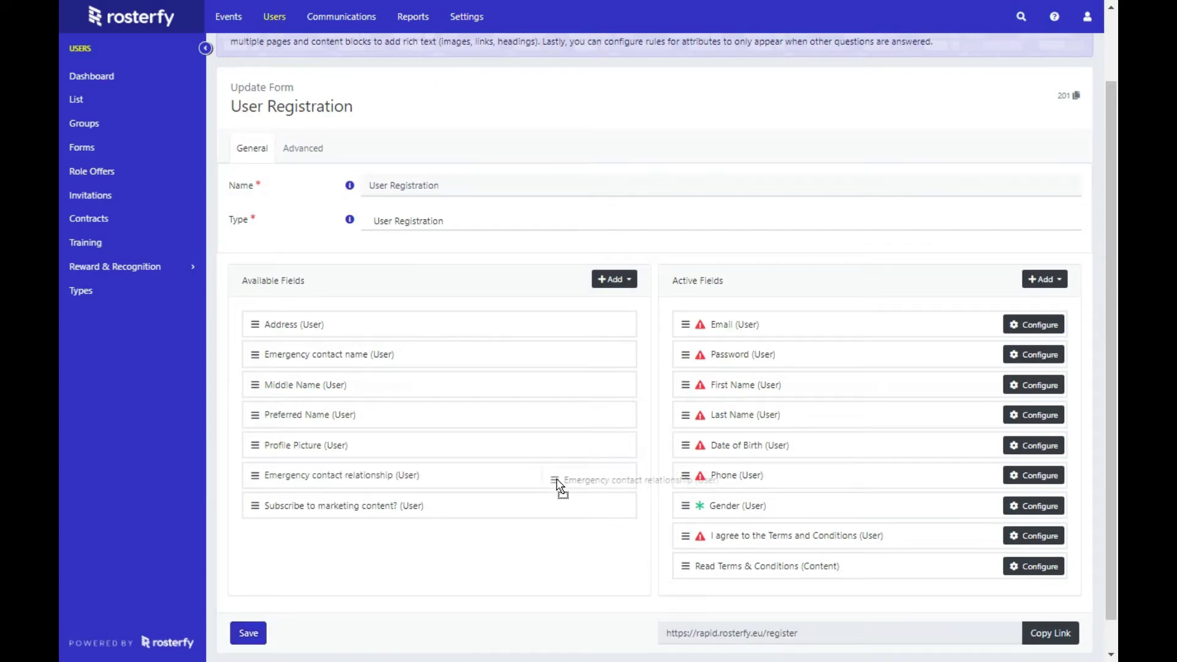
left_click_drag(558, 484, 693, 539)
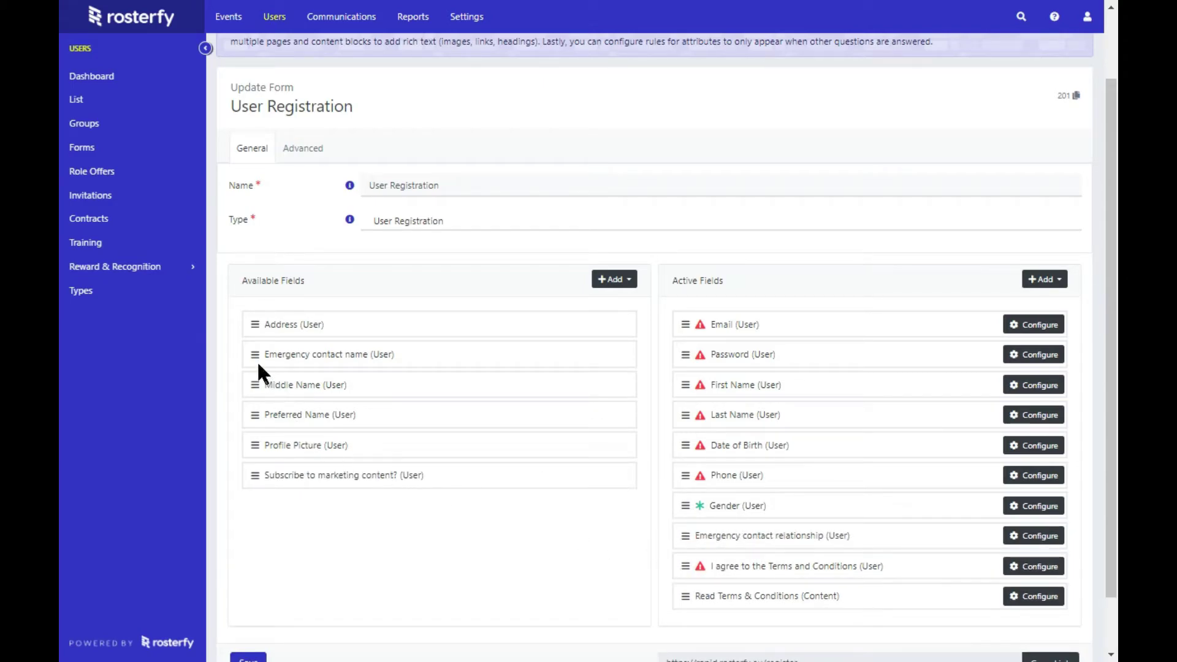
left_click_drag(253, 355, 696, 565)
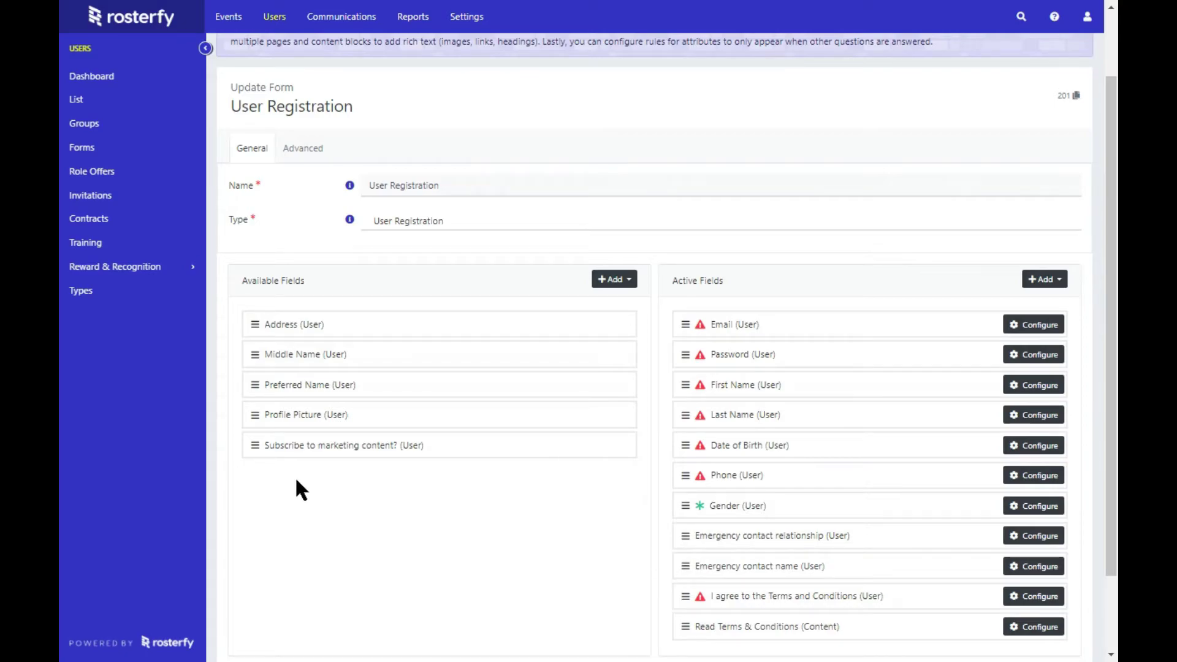
Step: Activate "Subscribe to marketing content?" below the Terms and Conditions agreement and show it only if "I agree to the Terms and Conditions" is answered
left_click_drag(256, 444, 704, 609)
scroll(730, 570, "down", 2)
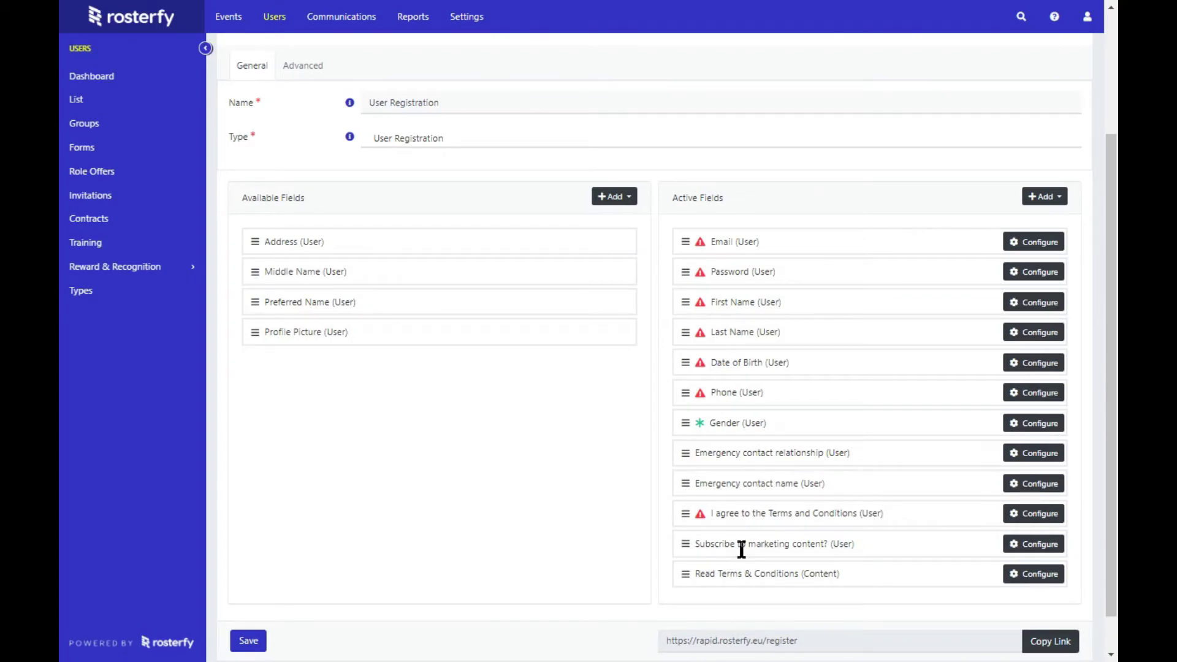
left_click(1034, 544)
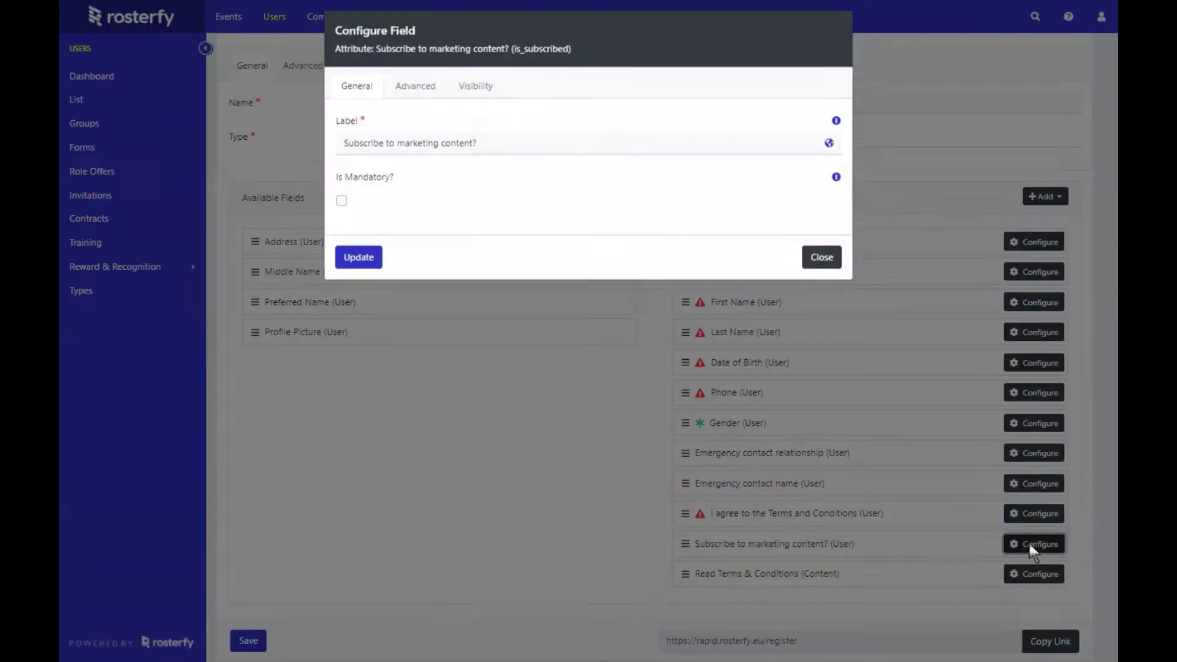
left_click(475, 95)
left_click(441, 153)
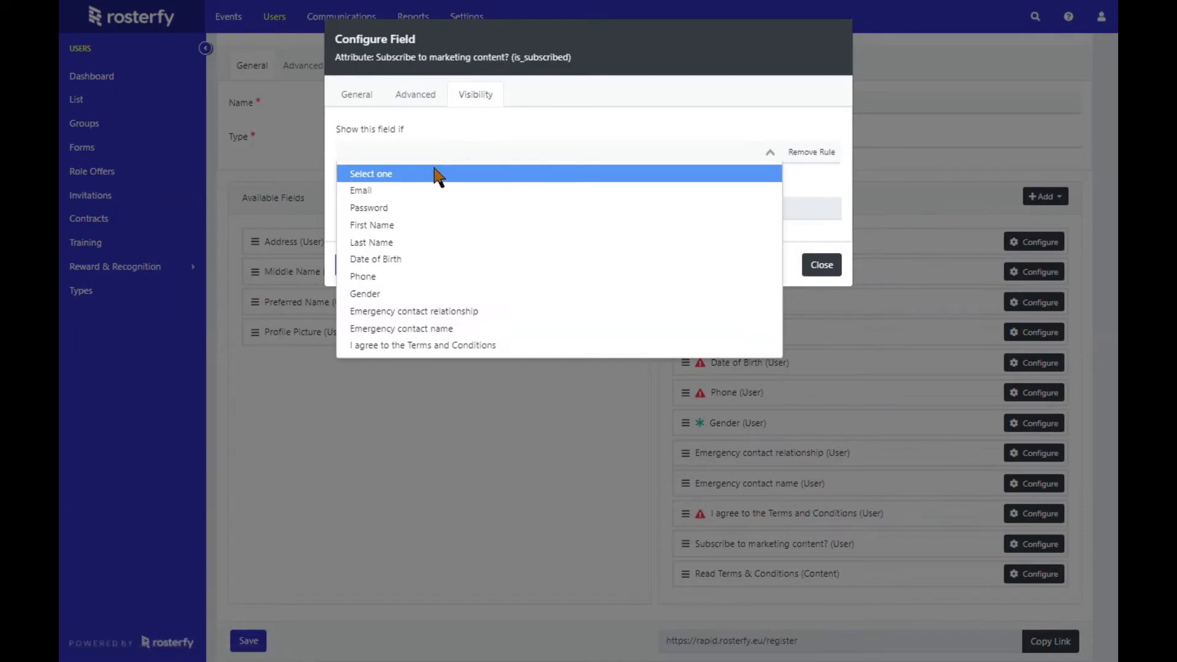
left_click(472, 345)
left_click(374, 266)
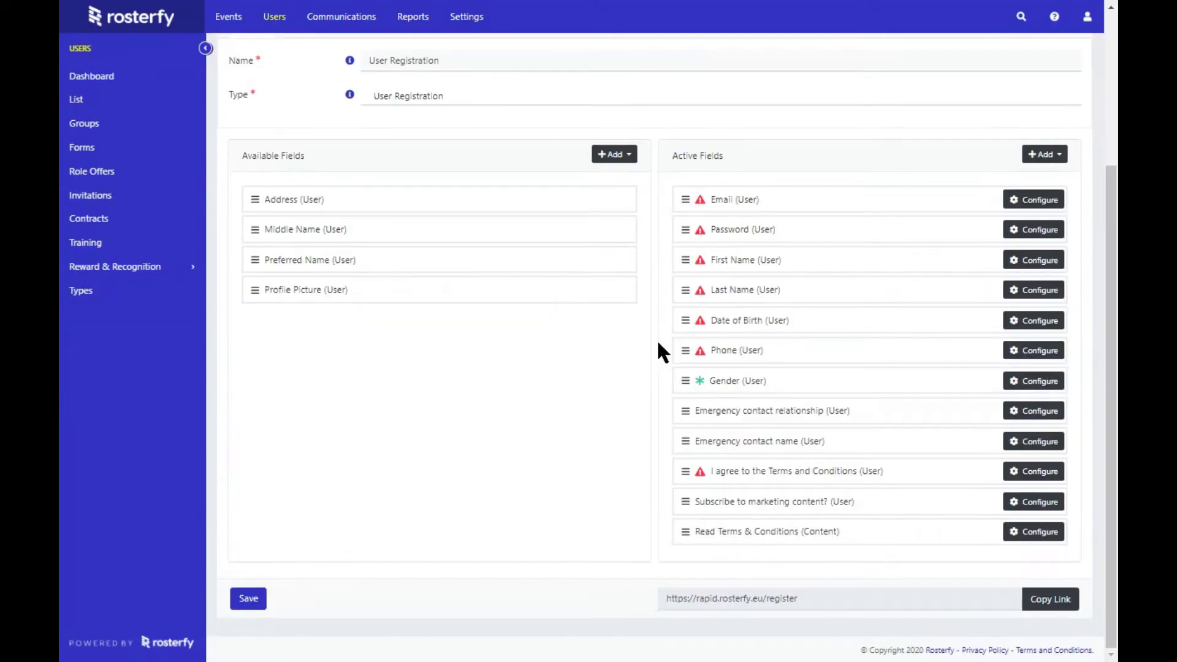
Step: Highlight the User Registration form's public registration link and enlarge the page for reading
left_click(808, 595)
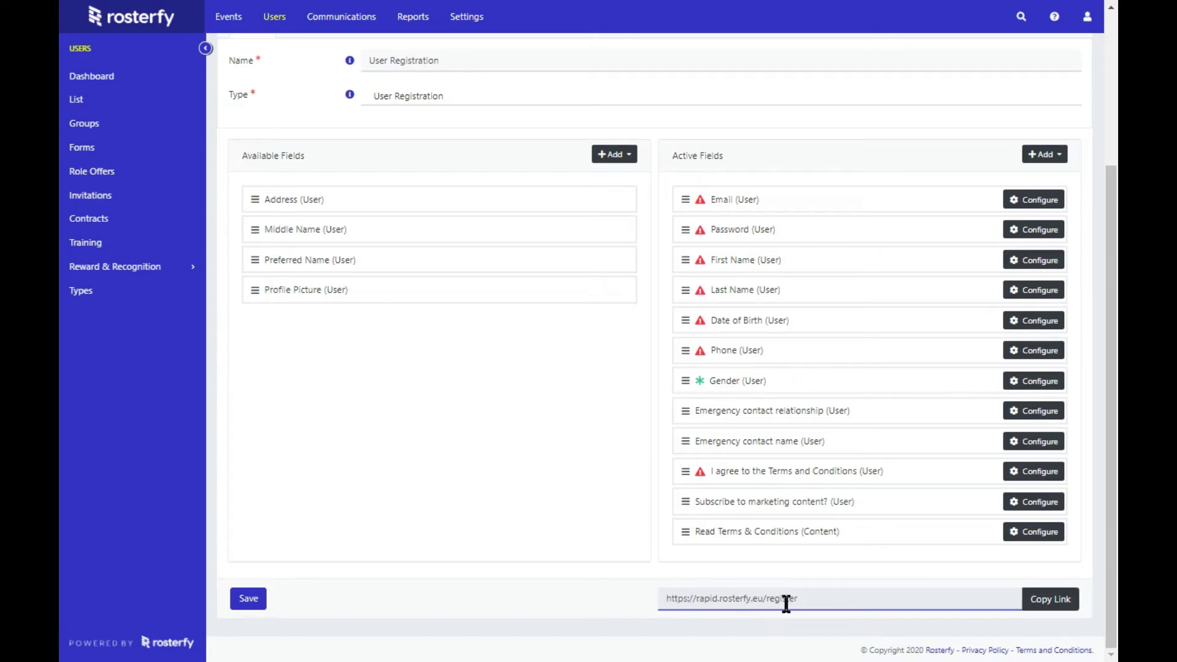
left_click_drag(797, 598, 669, 601)
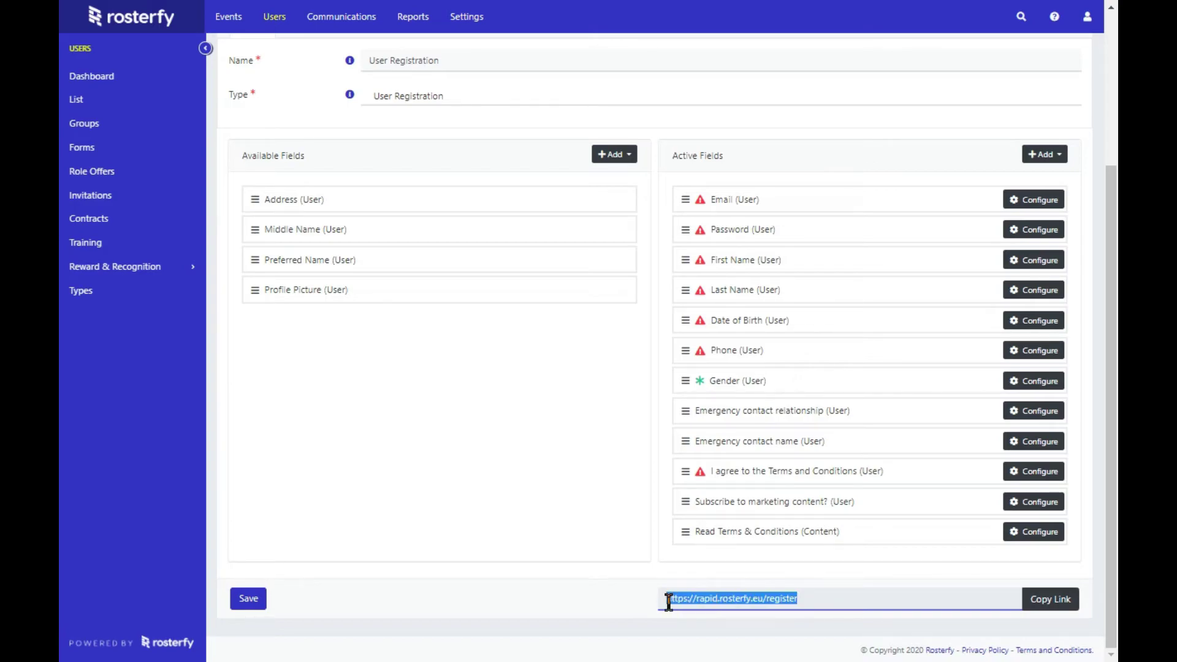
key("ctrl+plus")
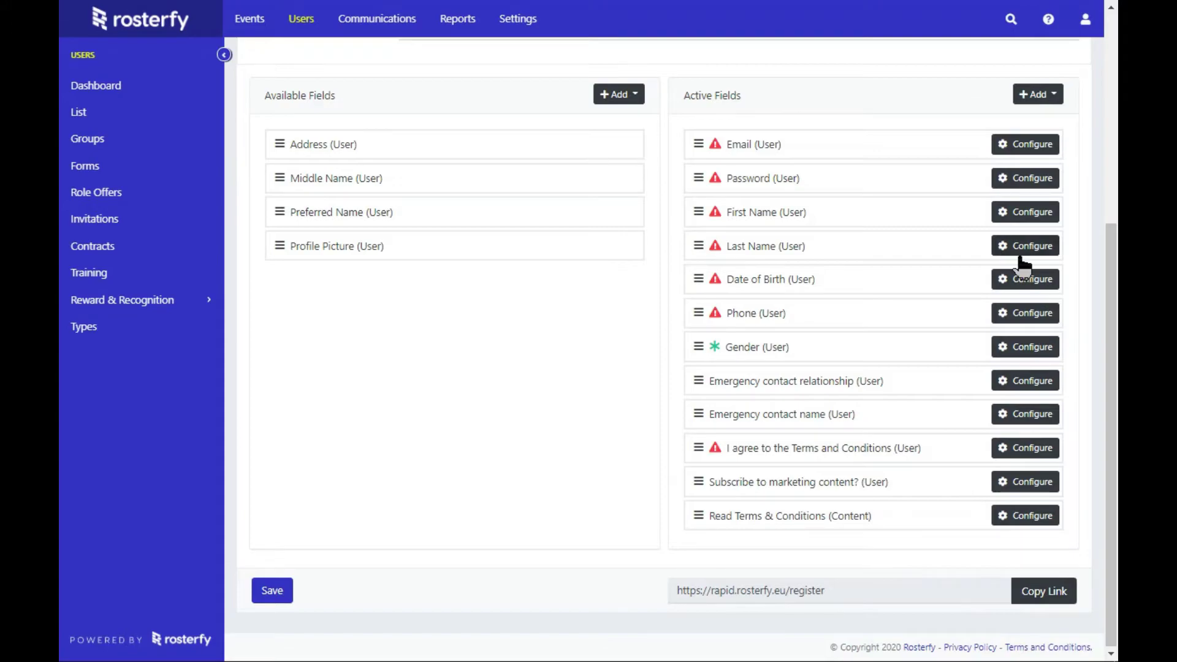
Step: Check which elements can be added to the form's active fields, and highlight the form's ID beside its title
left_click(1047, 100)
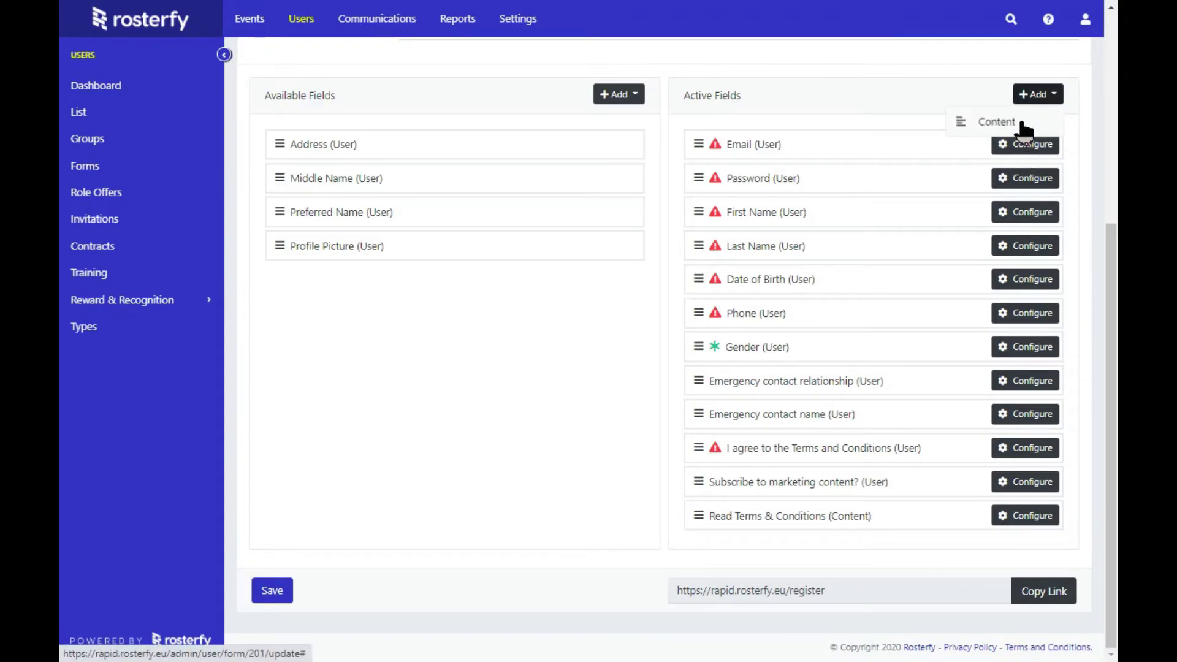
left_click(673, 430)
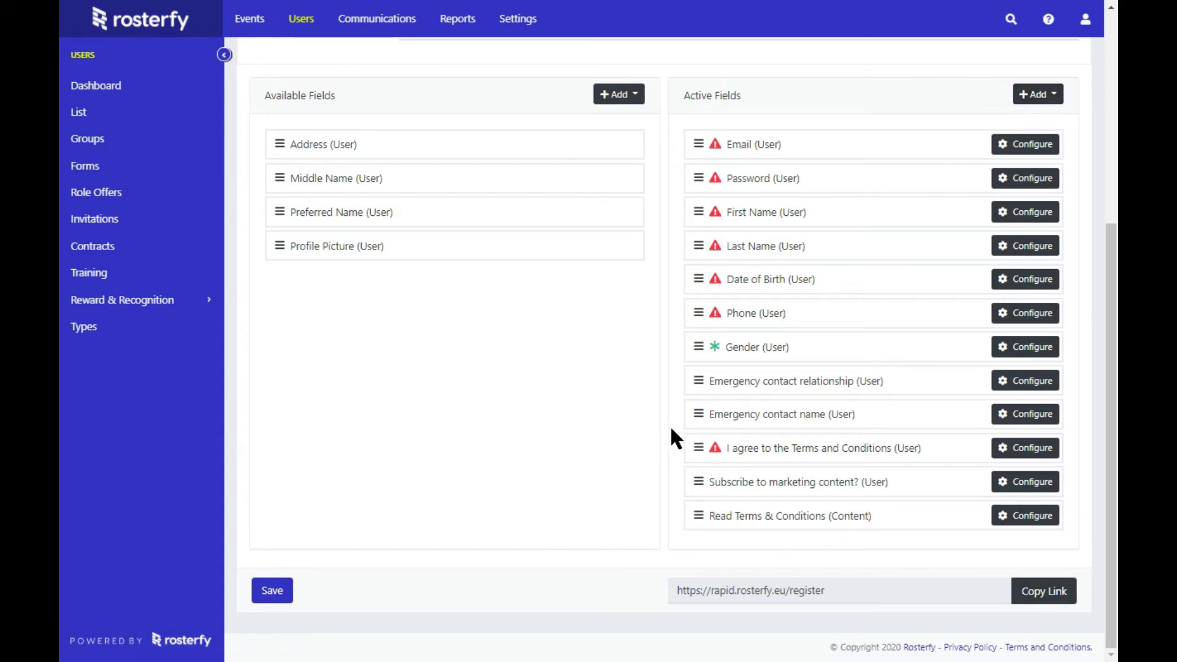
scroll(671, 429, "up", 4)
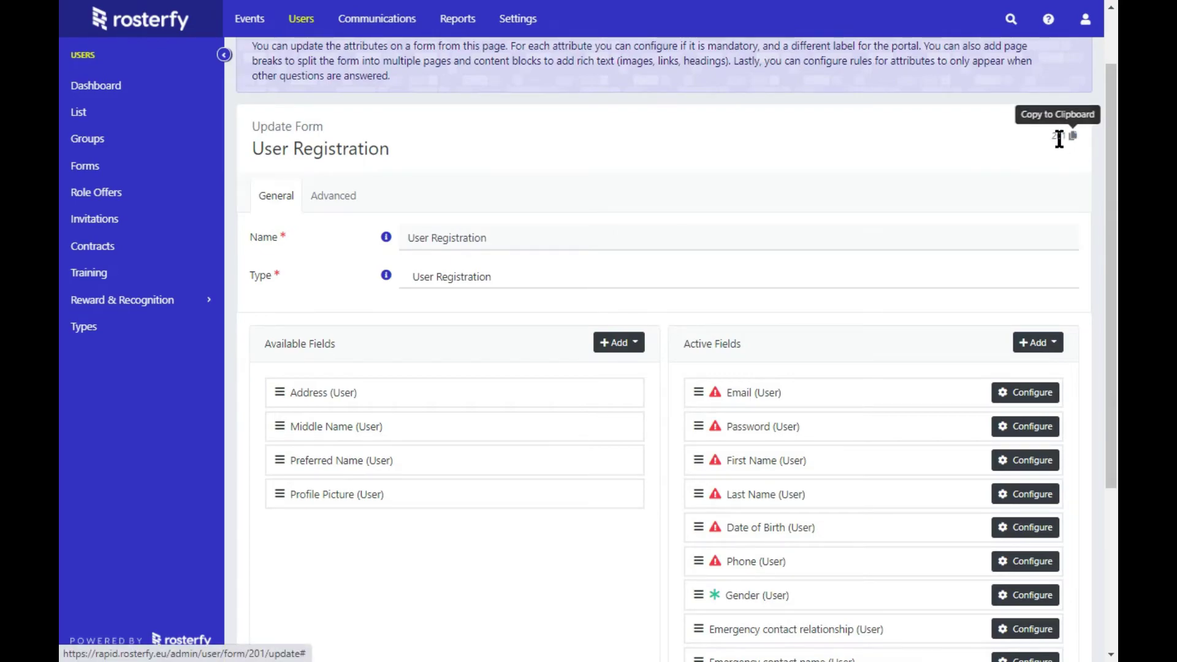
left_click_drag(1052, 140, 1064, 140)
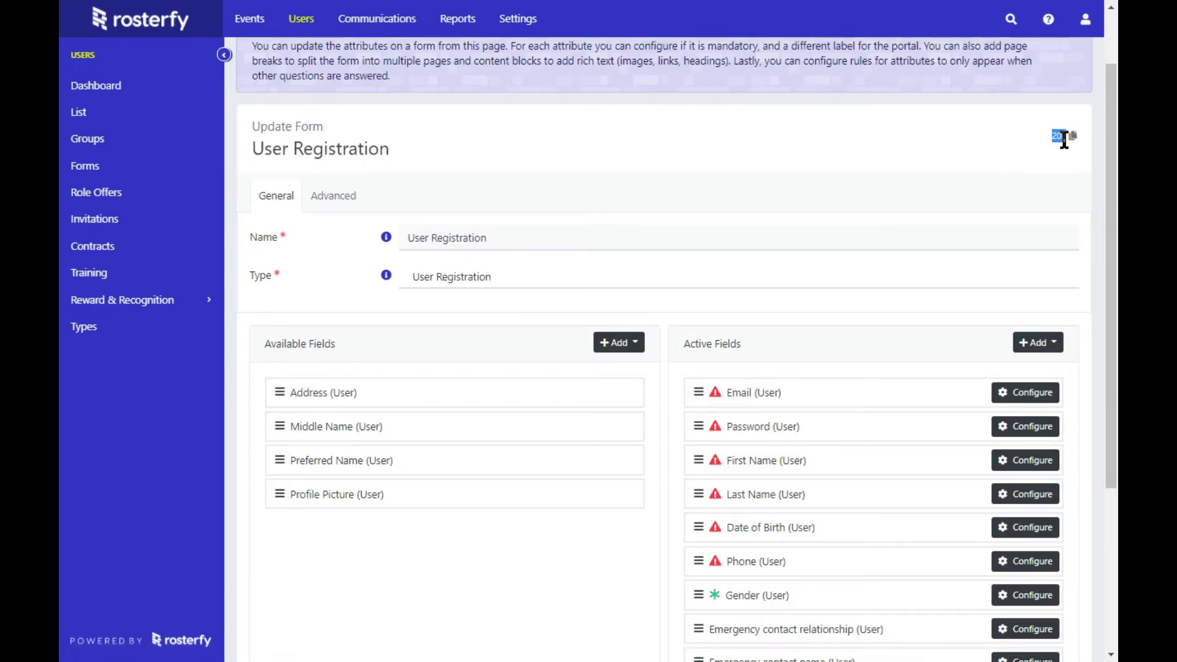
left_click(889, 203)
scroll(895, 423, "up", 2)
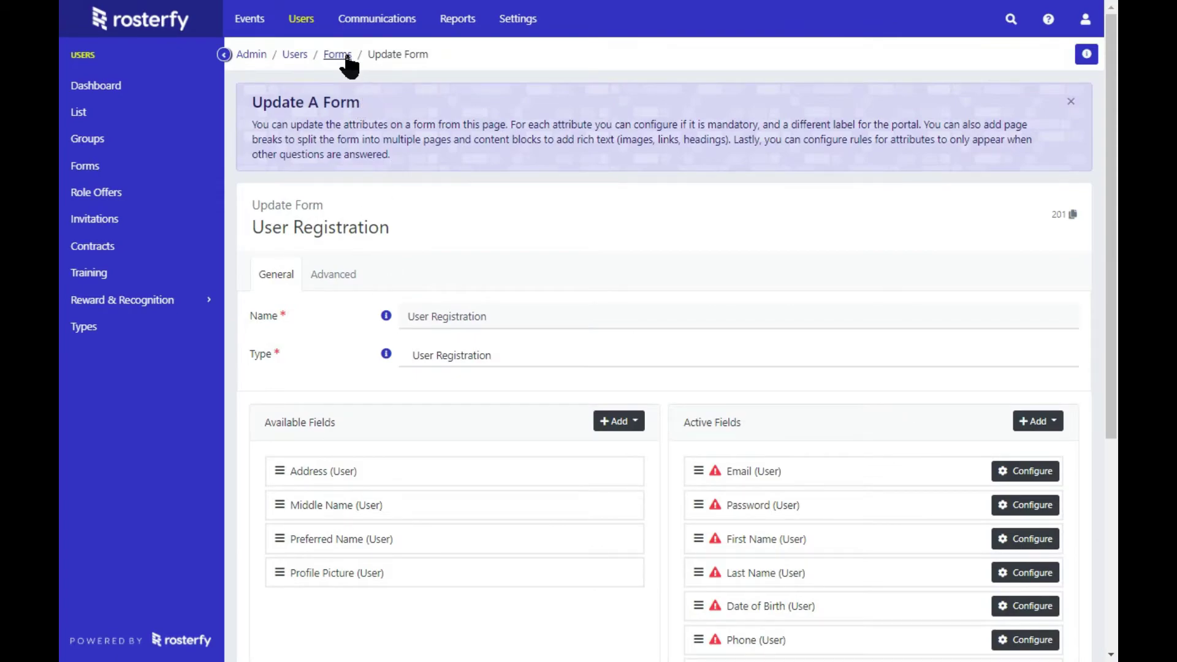
Step: Return to the list of forms and open a preview of the User Registration form
left_click(347, 56)
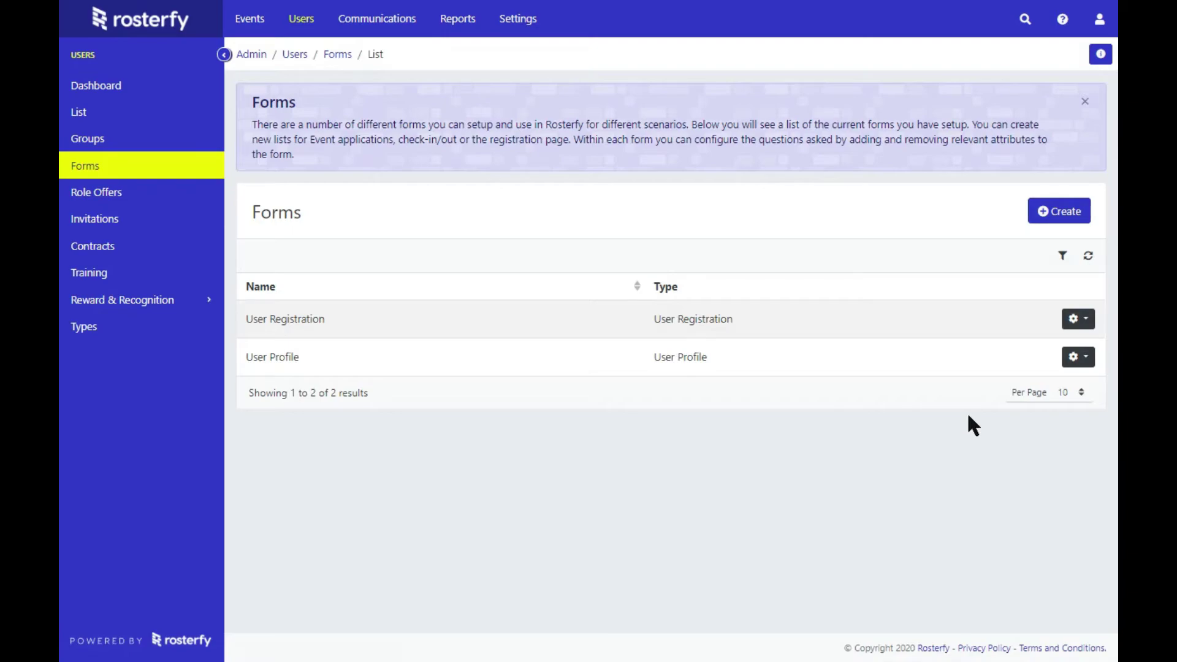
left_click(1078, 320)
left_click(1058, 348)
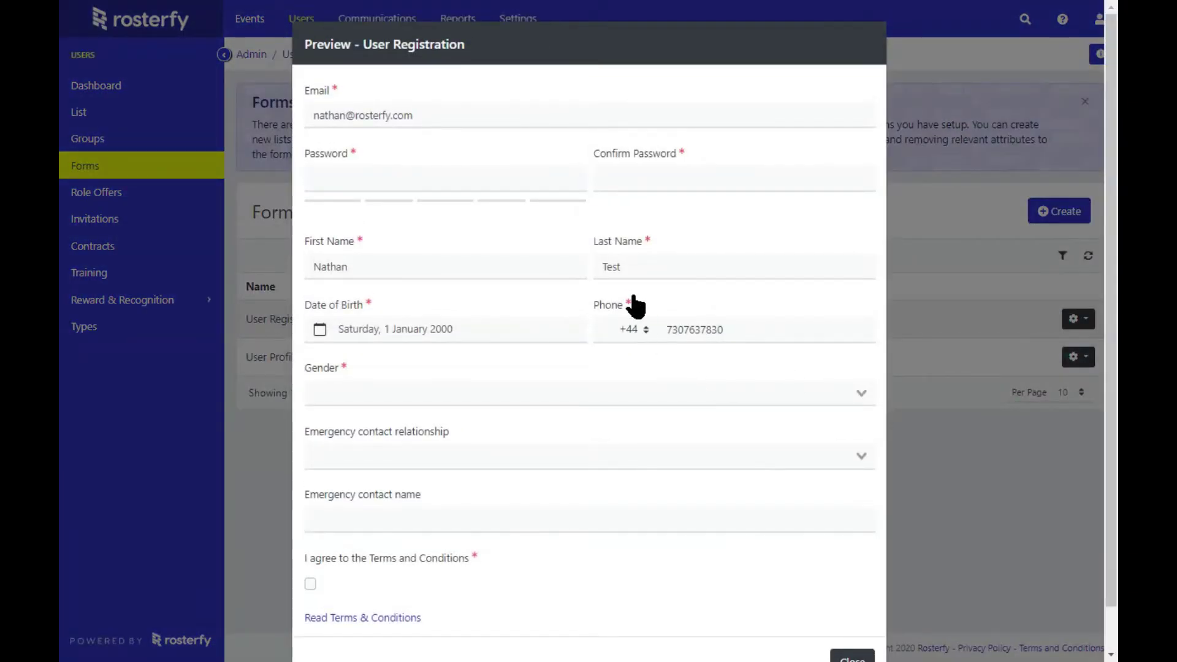
Step: Test the preview with Gender set to "Prefer not to say" and the Terms and Conditions and marketing boxes ticked, and close it
scroll(636, 307, "down", 1)
left_click(606, 345)
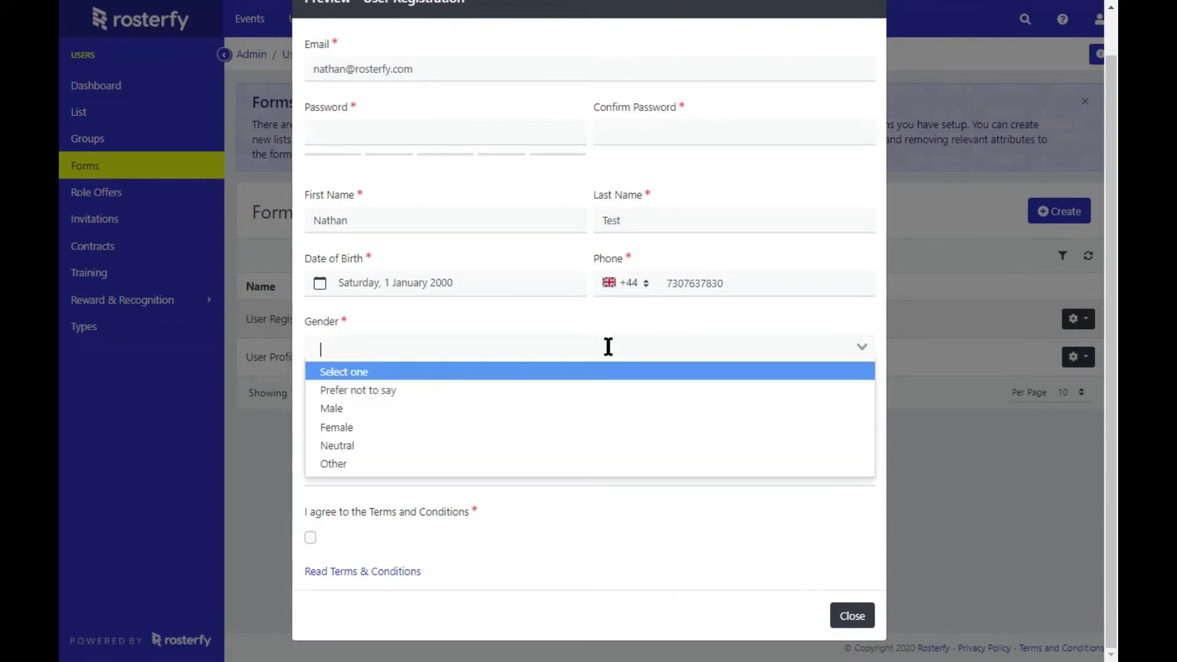
left_click(593, 393)
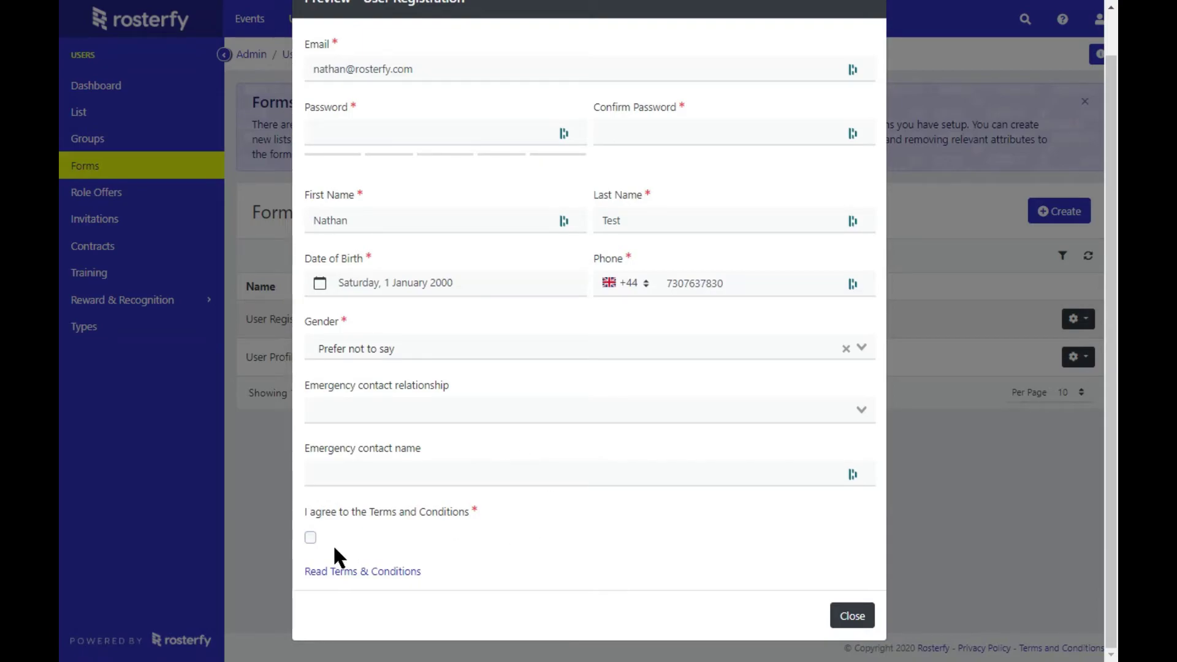
left_click(311, 538)
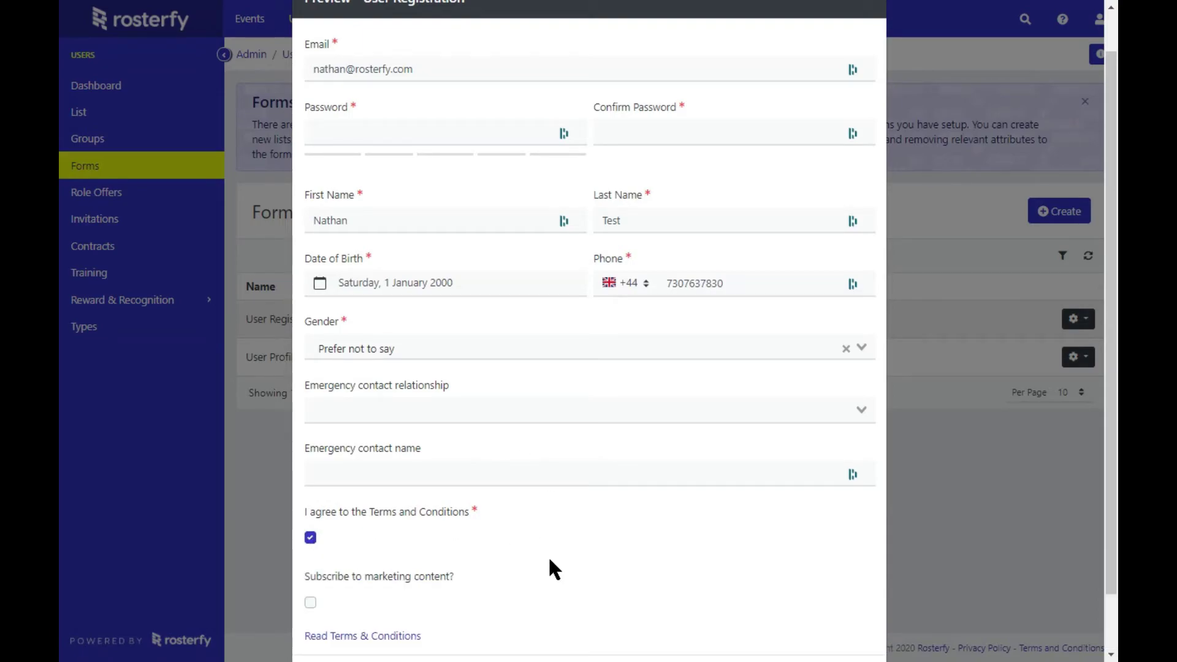
left_click(311, 604)
scroll(742, 582, "down", 1)
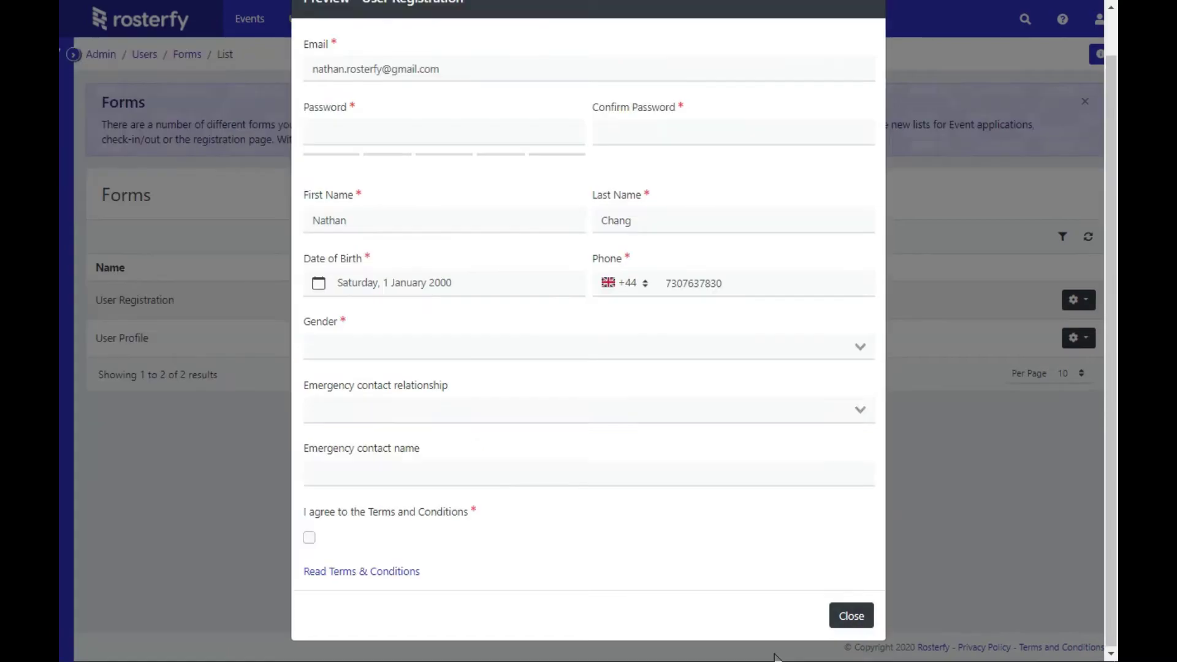
left_click(853, 616)
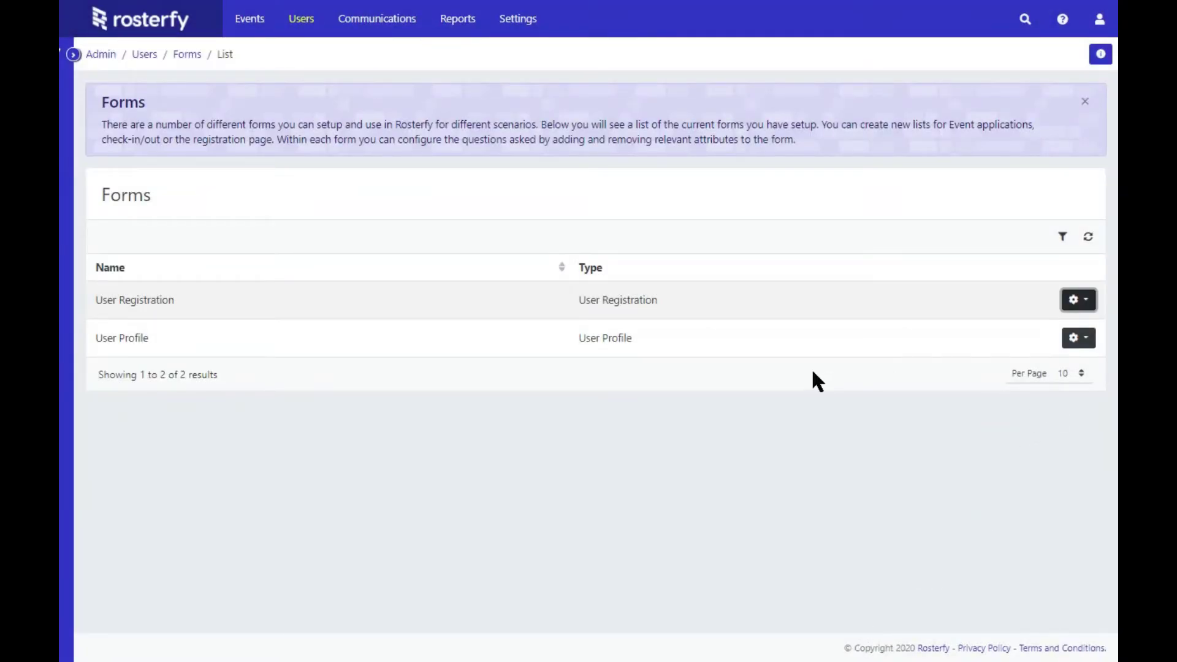
Step: Highlight the types of the User Registration and User Profile forms in the list
left_click_drag(683, 304, 576, 302)
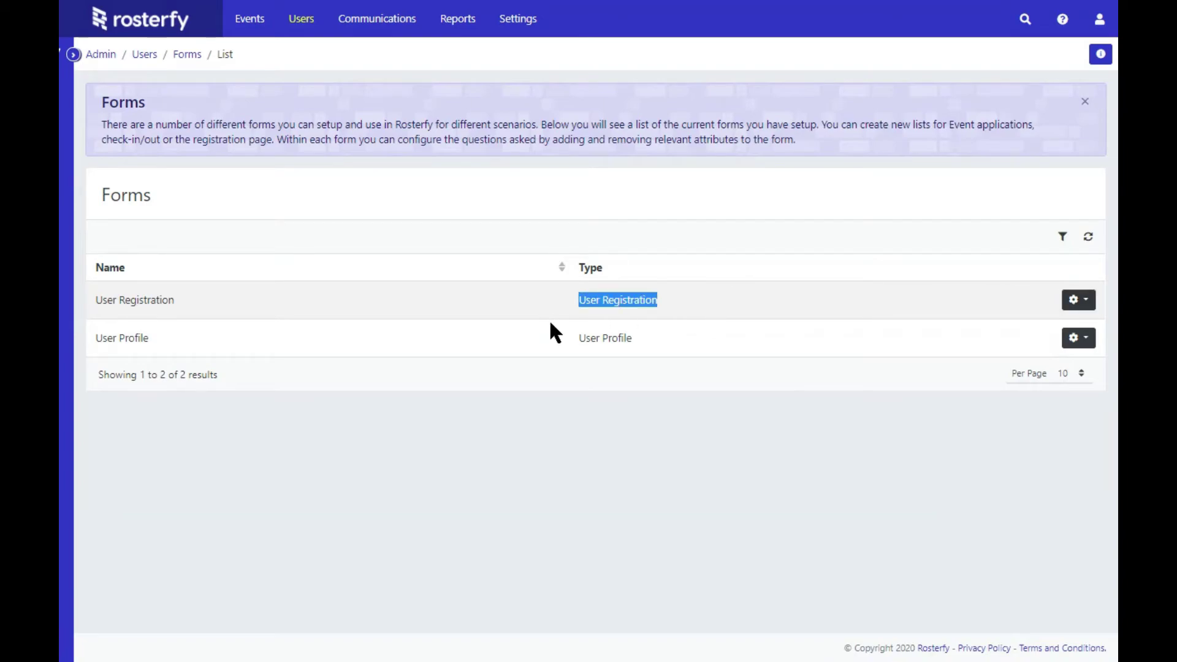
left_click_drag(645, 337, 578, 339)
left_click(995, 447)
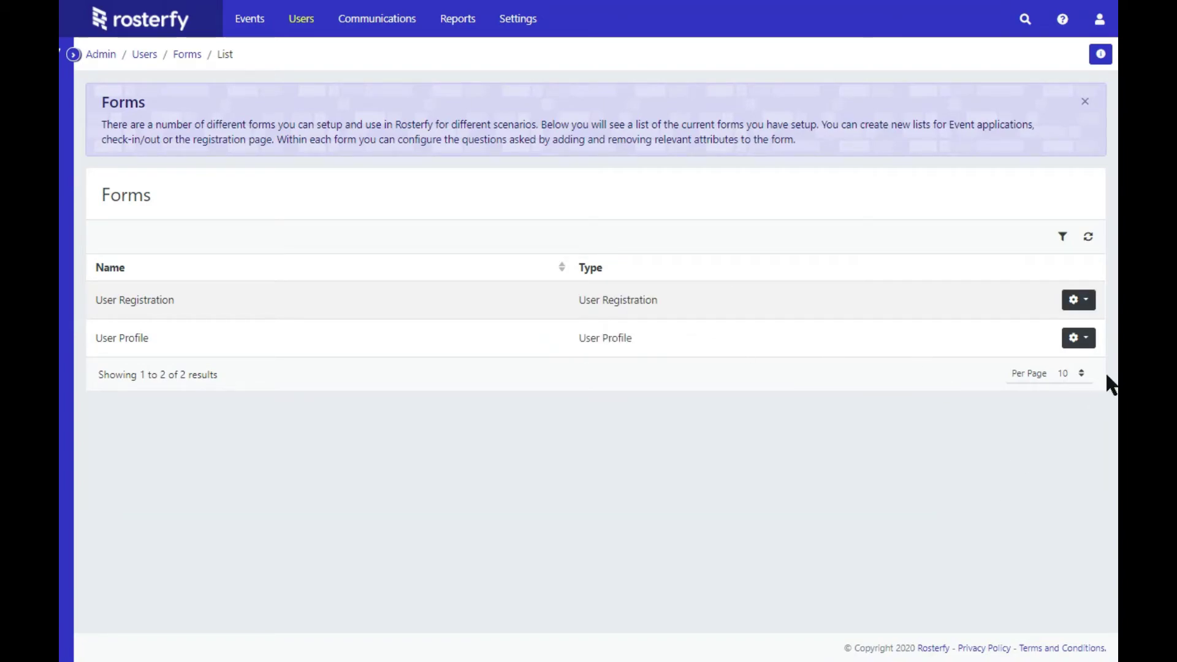
Step: Open the User Profile form for updating and bring its available and active fields into view
left_click(1079, 338)
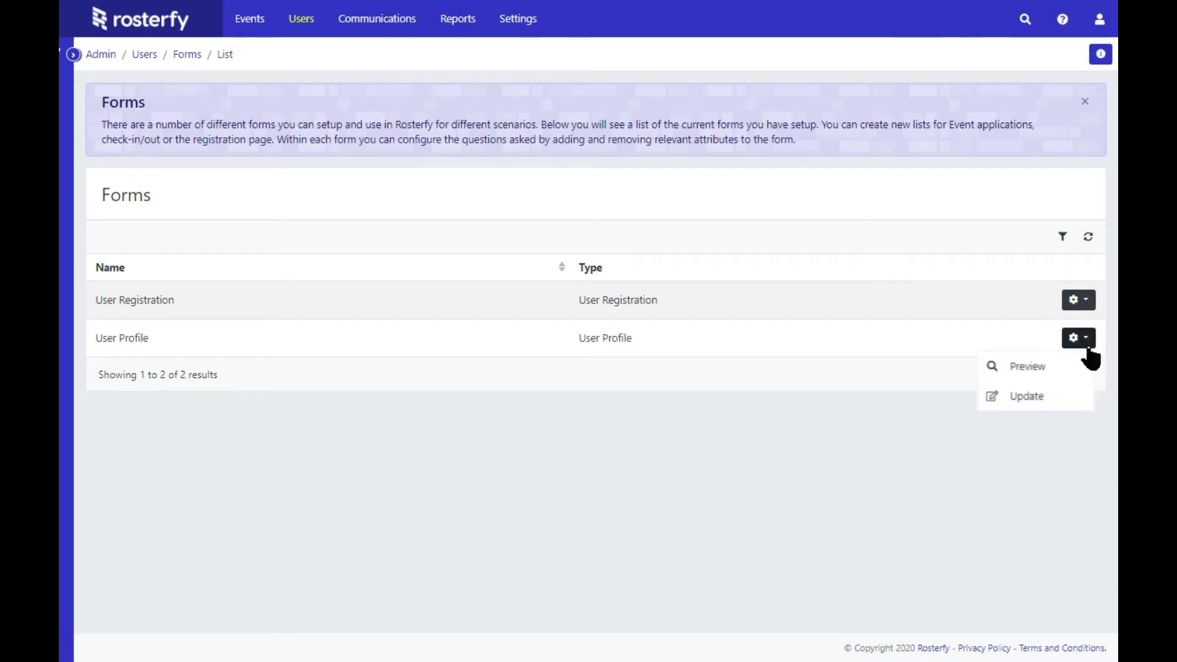
left_click(1069, 398)
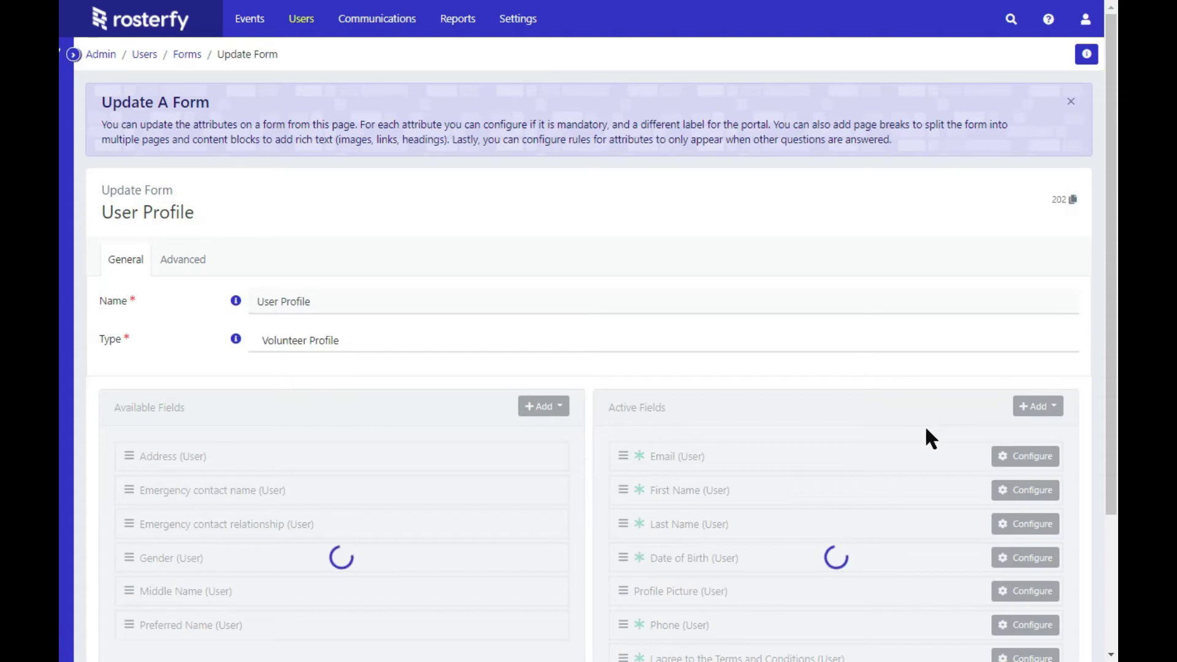
scroll(875, 392, "down", 3)
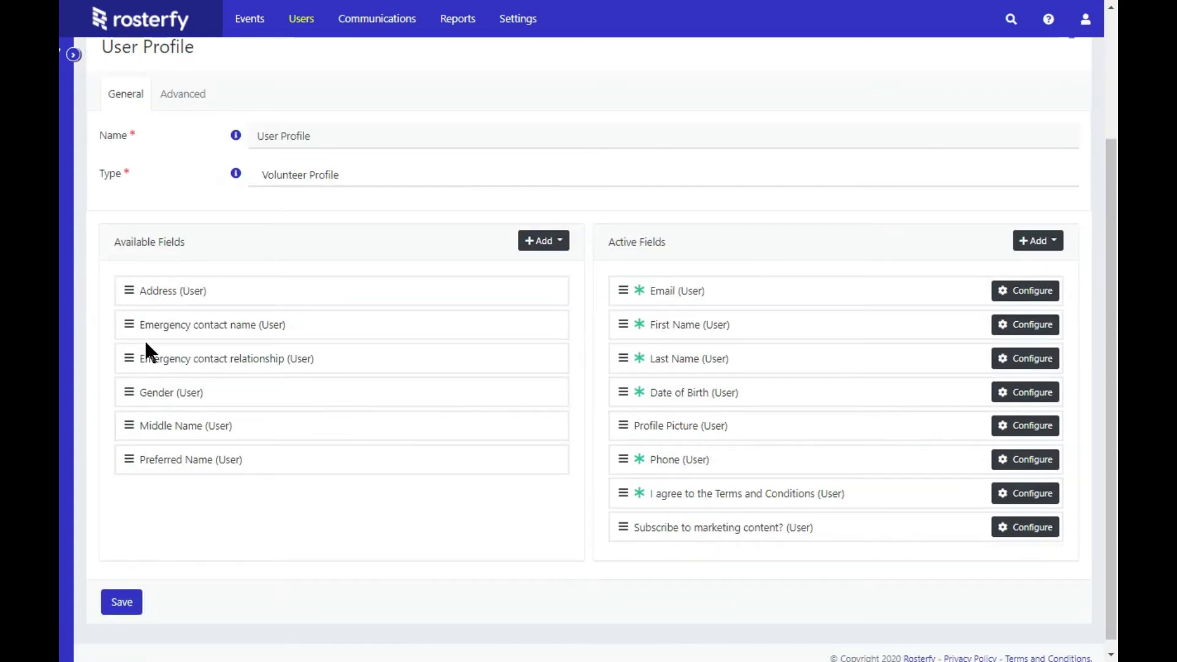
Step: Add Address and Gender to the active fields below Date of Birth, and place Profile Picture above Email
left_click_drag(129, 290, 644, 441)
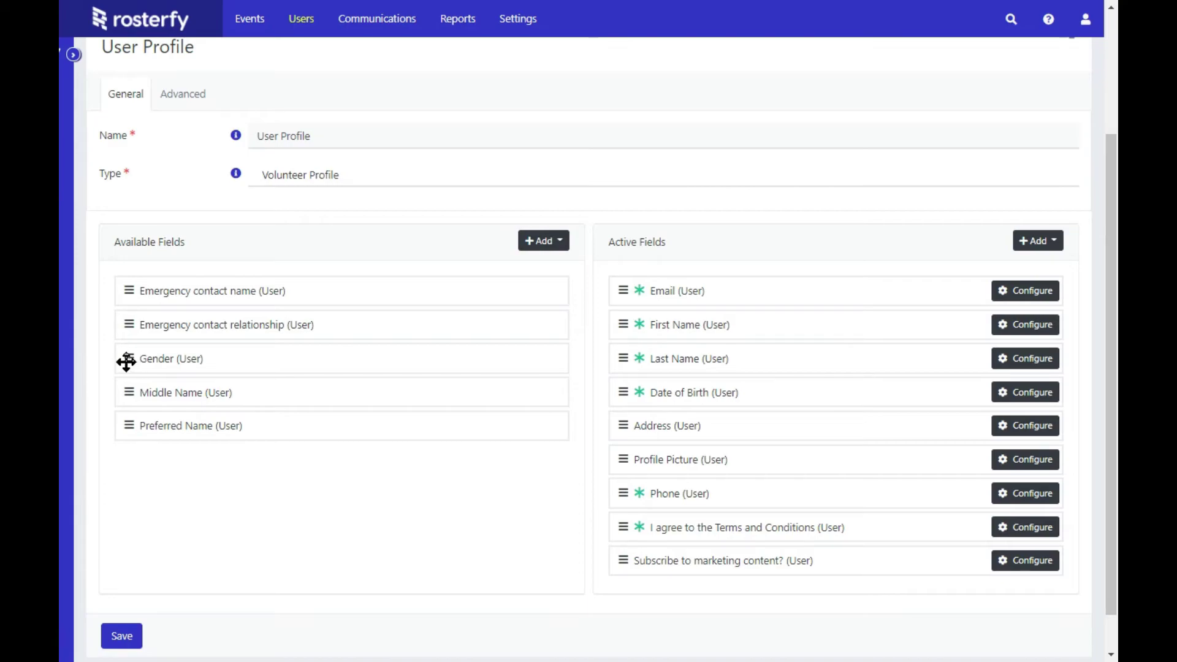
left_click_drag(127, 363, 621, 457)
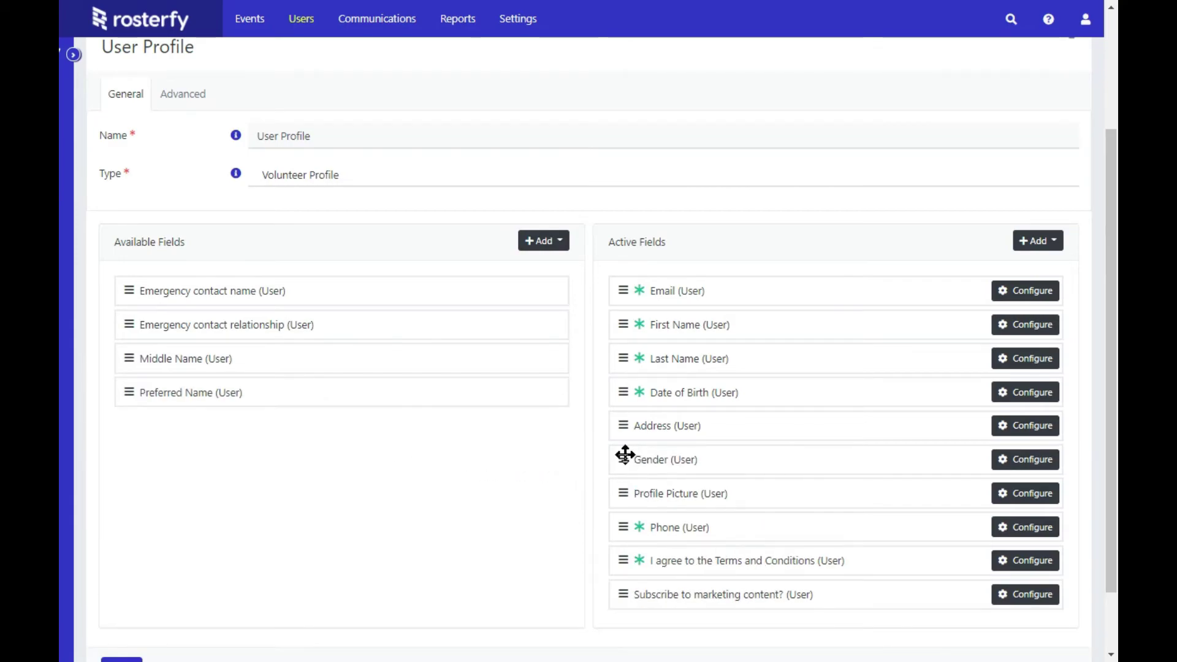
left_click_drag(632, 362, 612, 292)
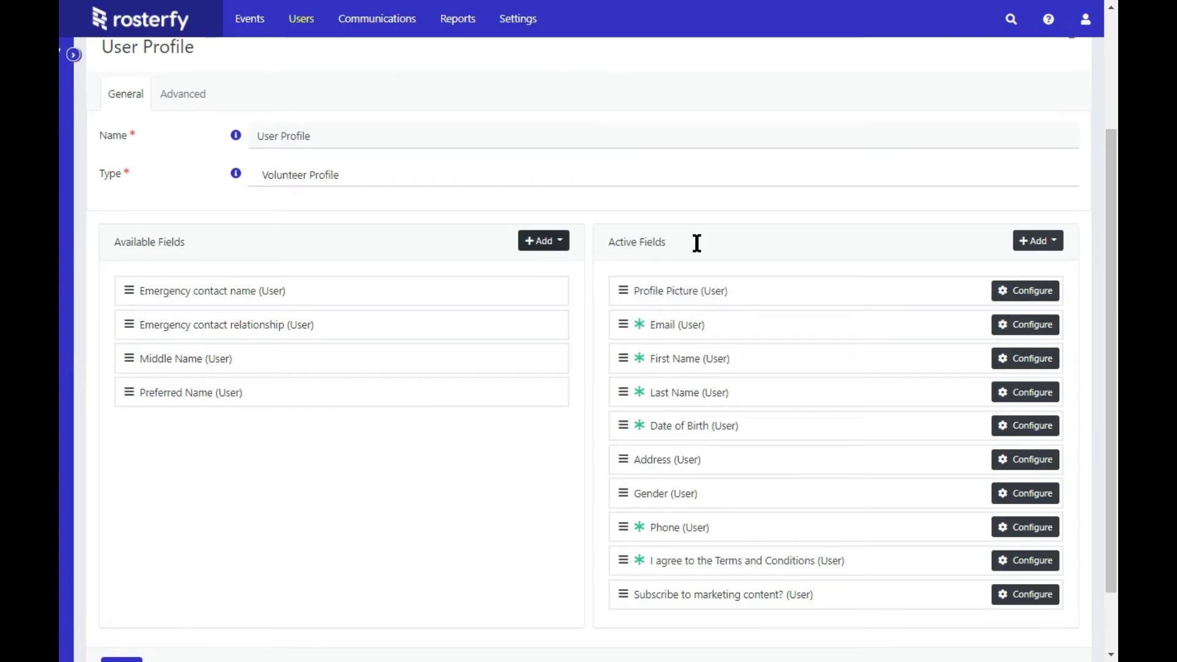
Step: Add a page break named "Terms" to the active fields of the User Profile form
left_click(1039, 241)
left_click(1014, 275)
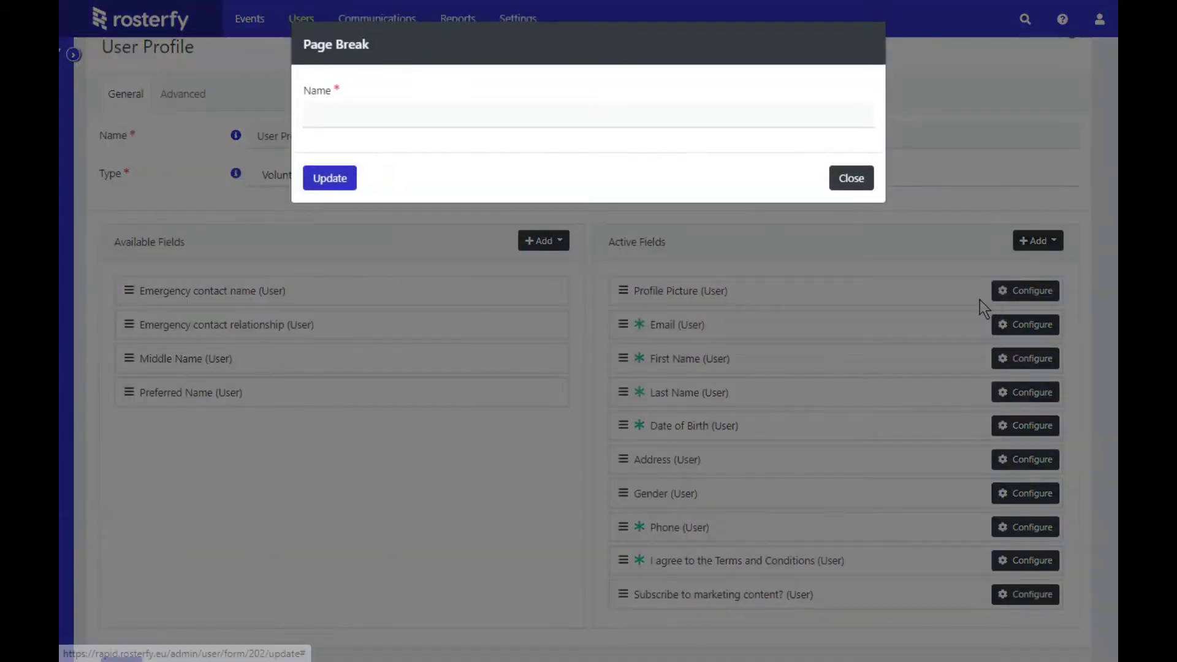
left_click(504, 119)
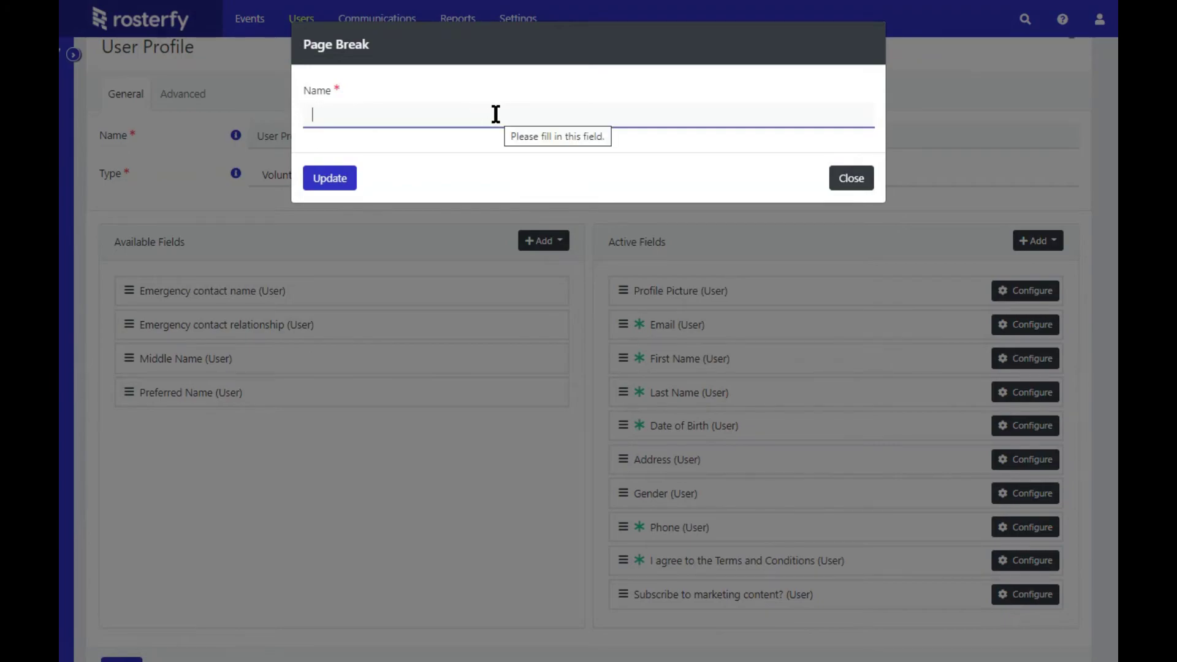
type("Terms")
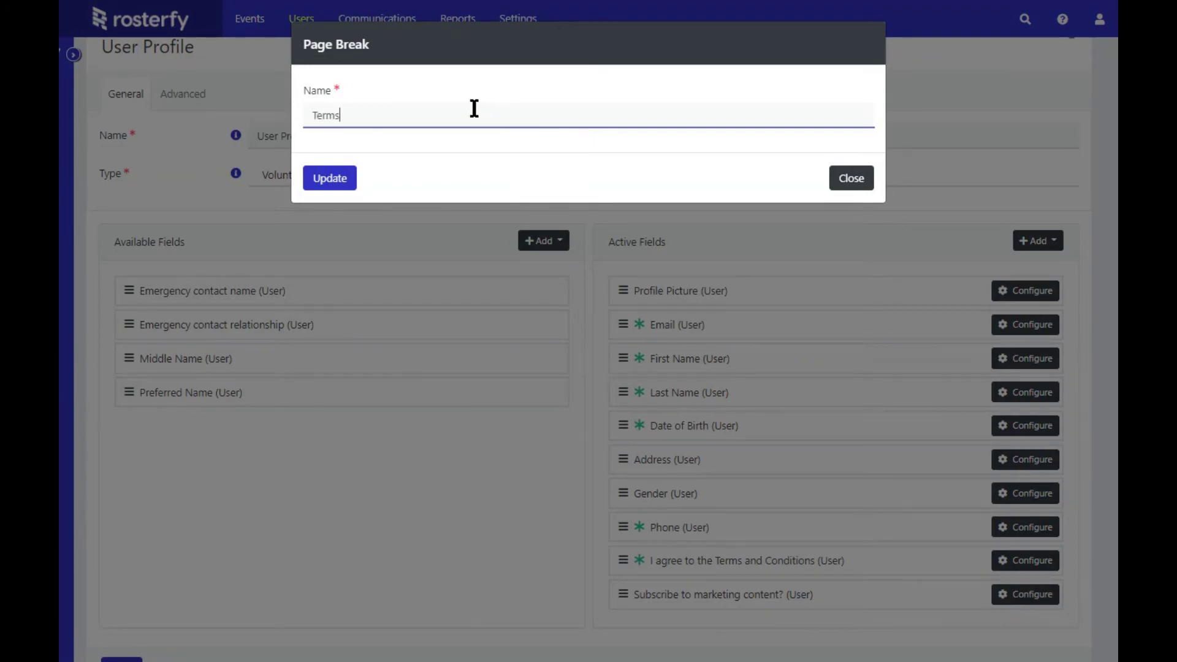
left_click(323, 183)
Step: Place the Terms page break between Phone and "I agree to the Terms and Conditions", and save the form
scroll(322, 185, "down", 2)
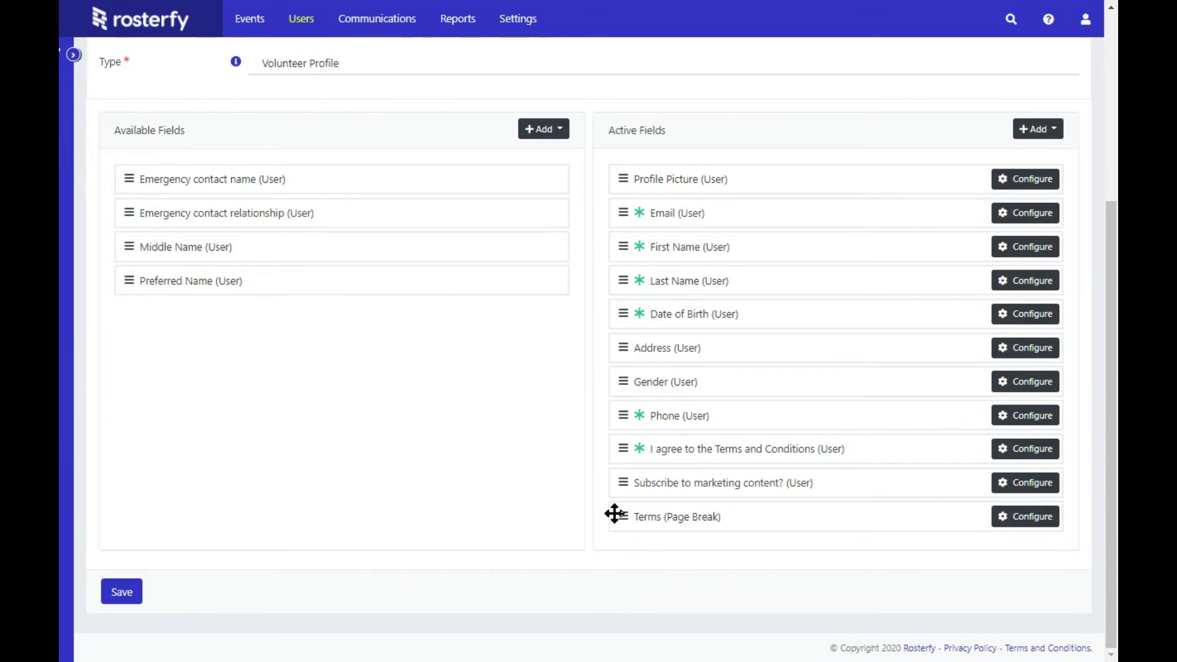
left_click_drag(614, 514, 616, 452)
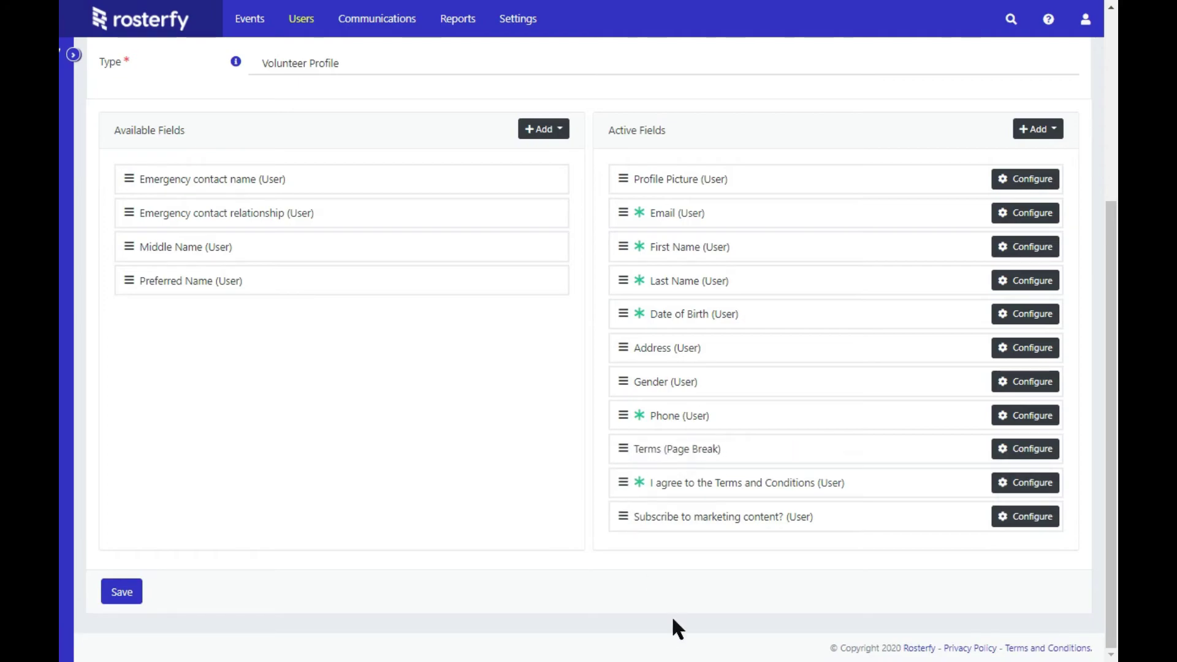
left_click(140, 595)
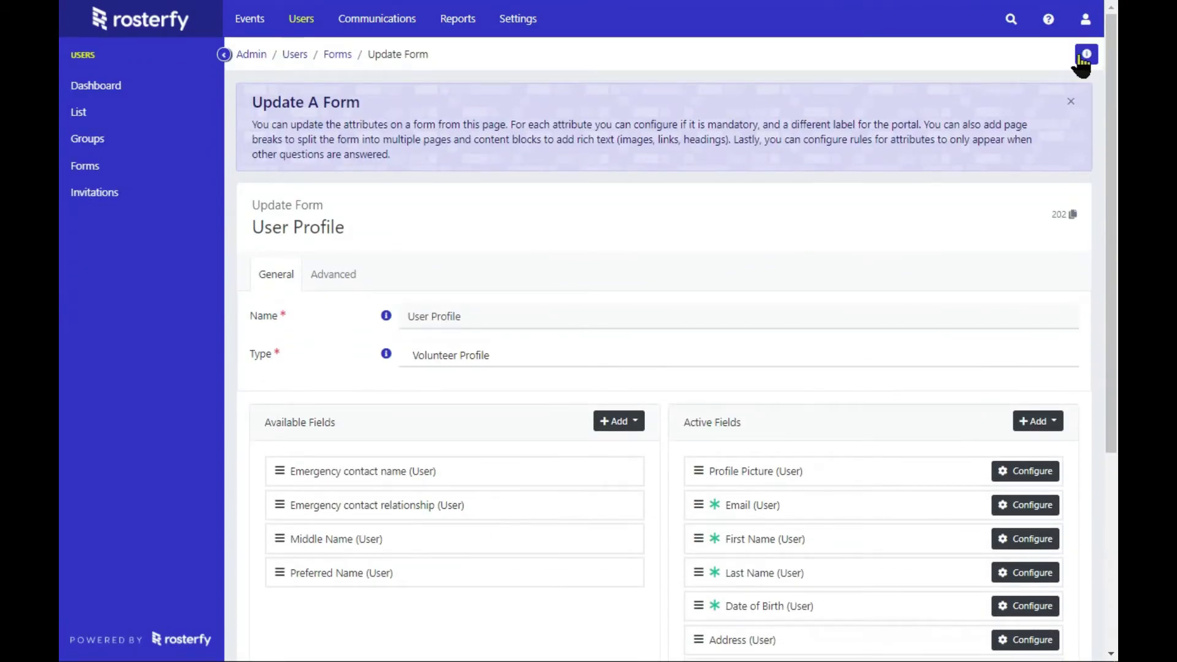
Step: Open the account options that include the portal view
left_click(1086, 20)
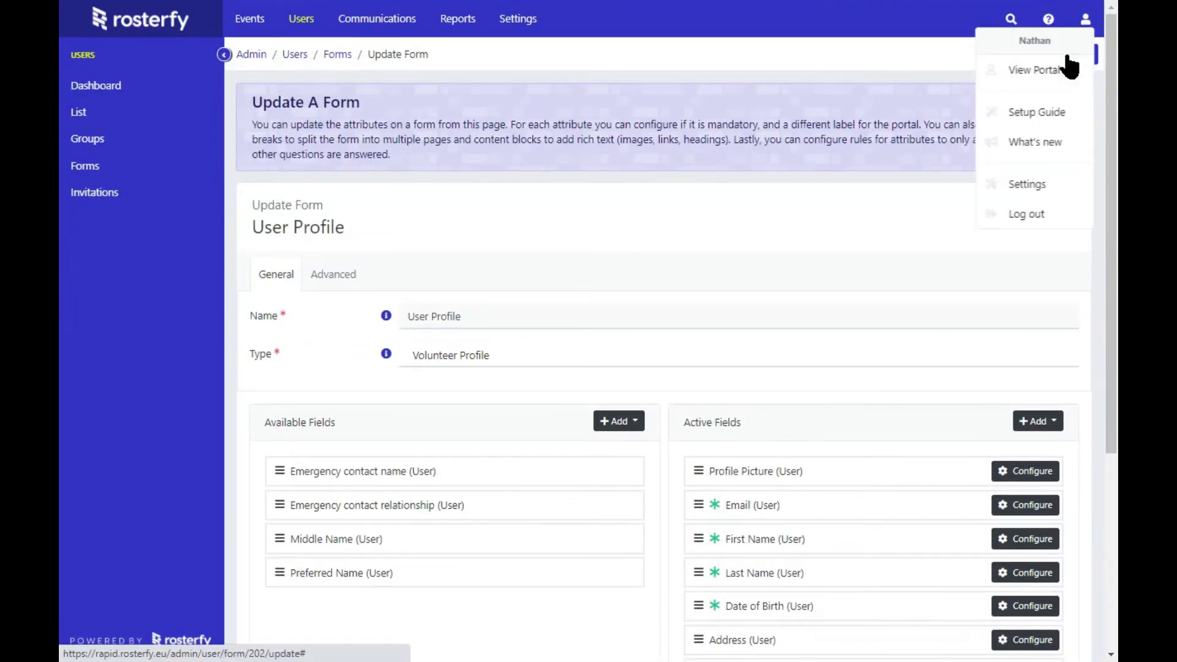